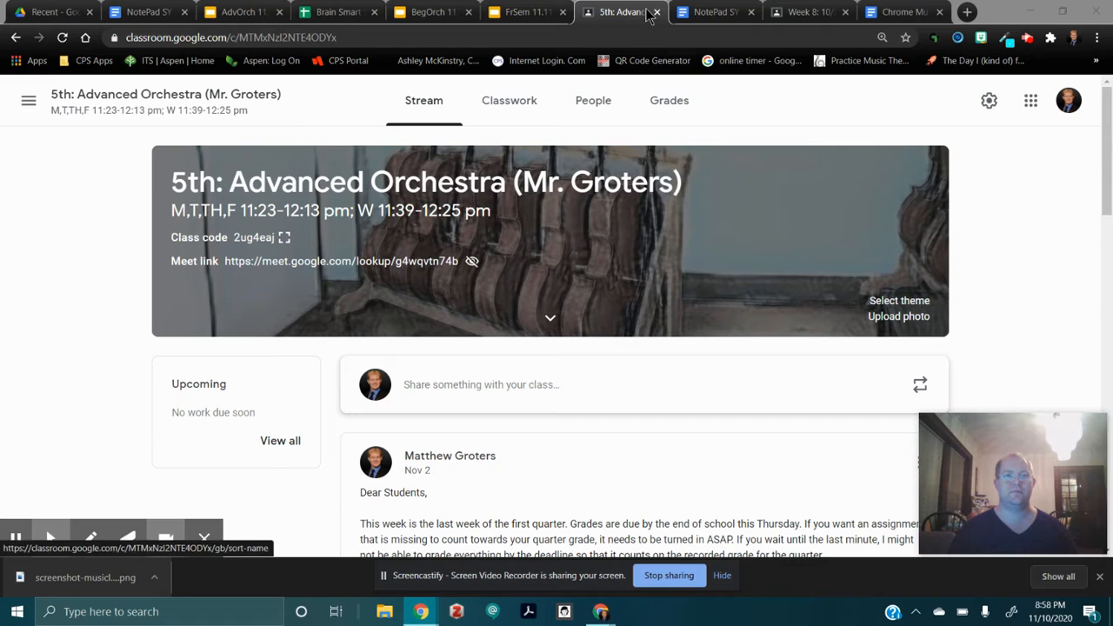
# Open the My First Songmaker Composition assignment from the Week 10 classwork topic for editing.
pyautogui.click(509, 105)
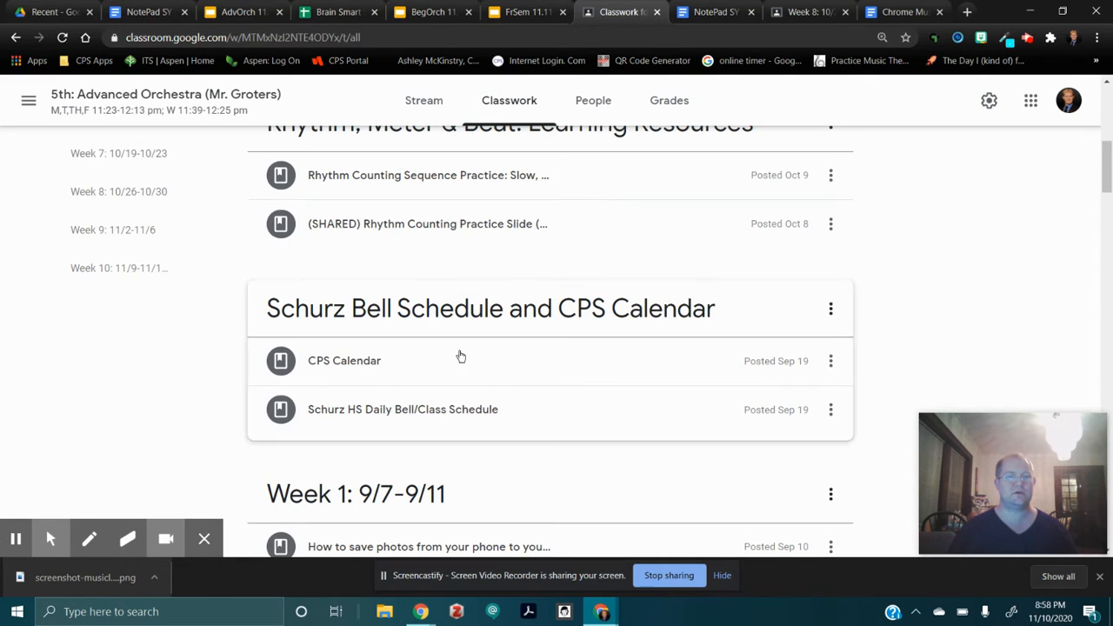
pyautogui.click(122, 268)
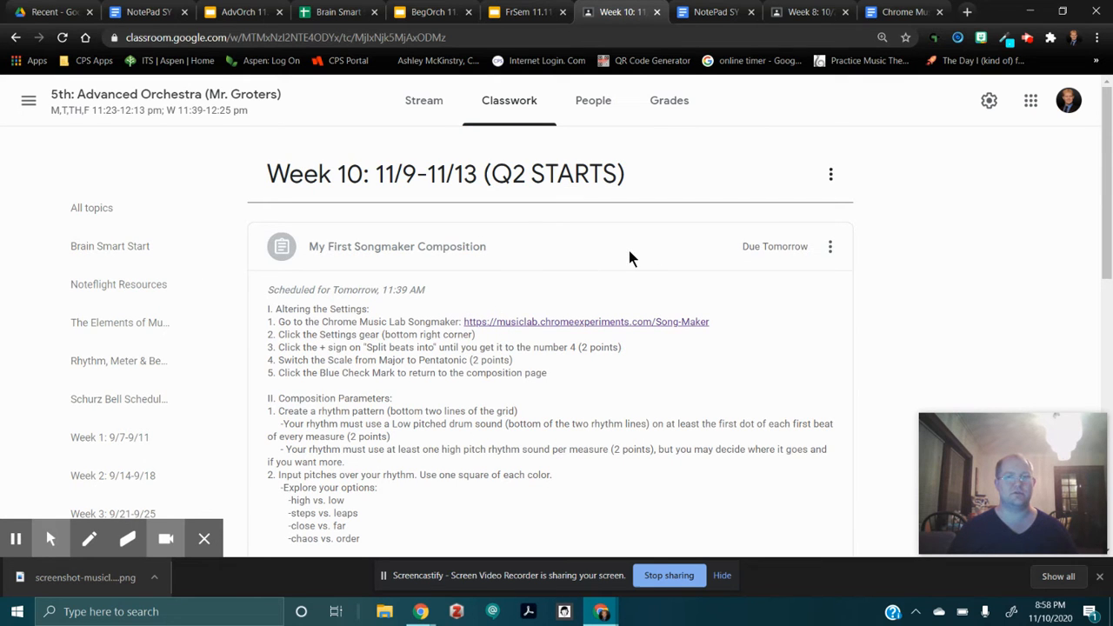
pyautogui.scroll(-3, 543, 243)
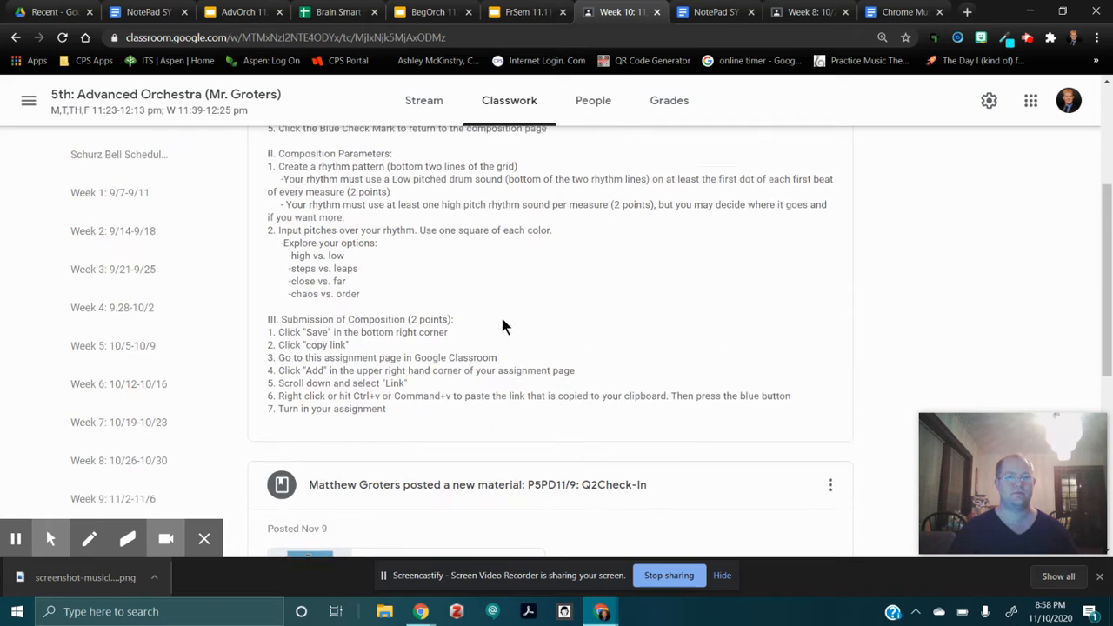
pyautogui.scroll(1, 504, 325)
pyautogui.scroll(2, 524, 424)
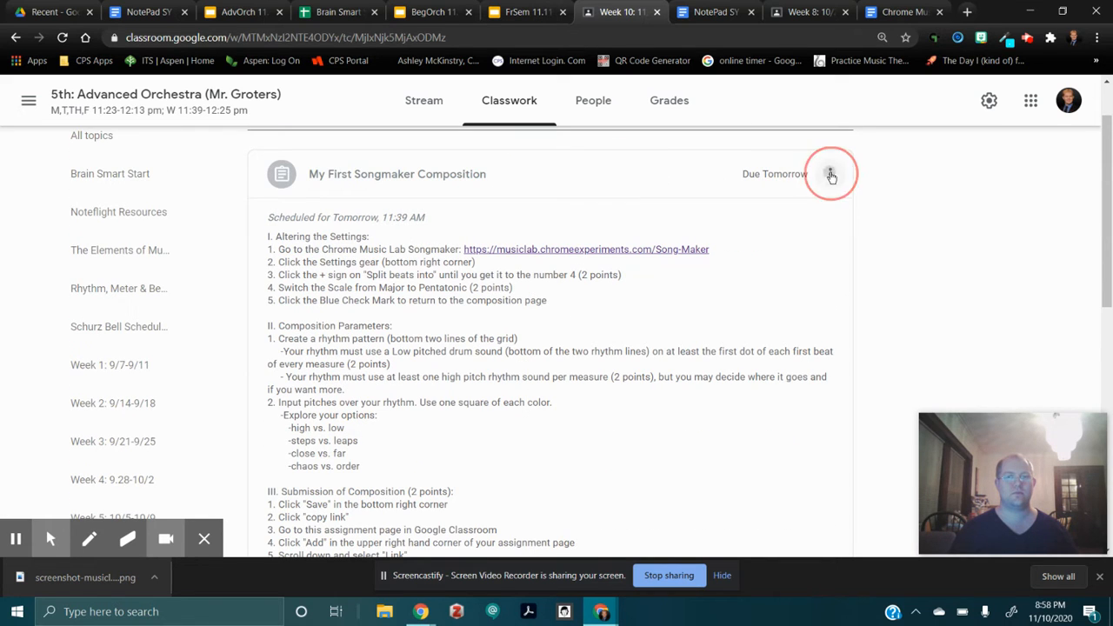
pyautogui.click(830, 174)
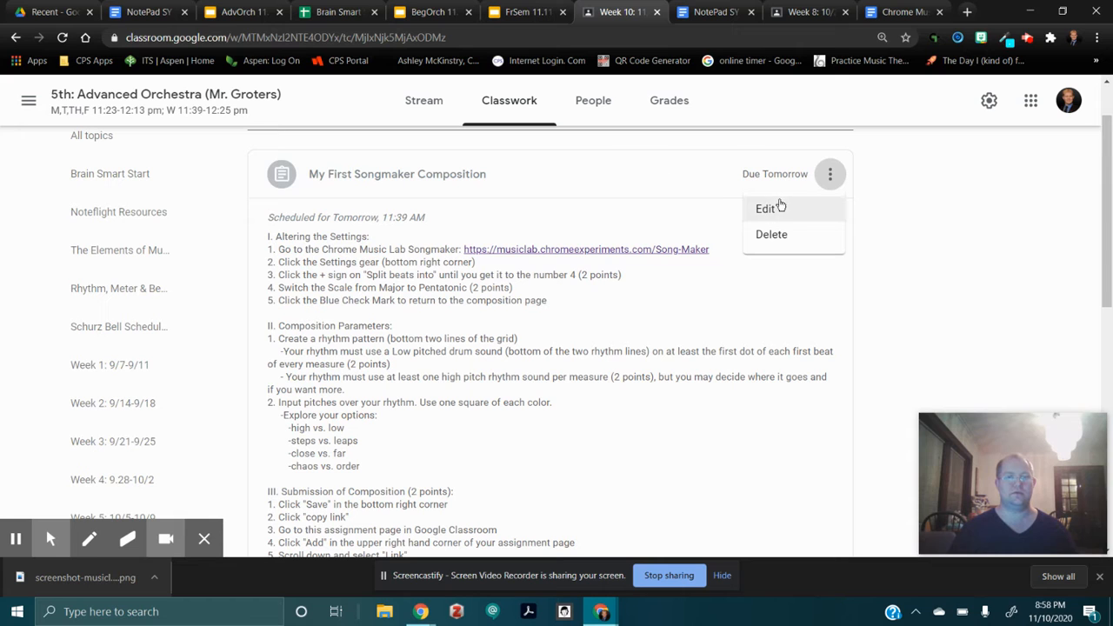
pyautogui.click(782, 212)
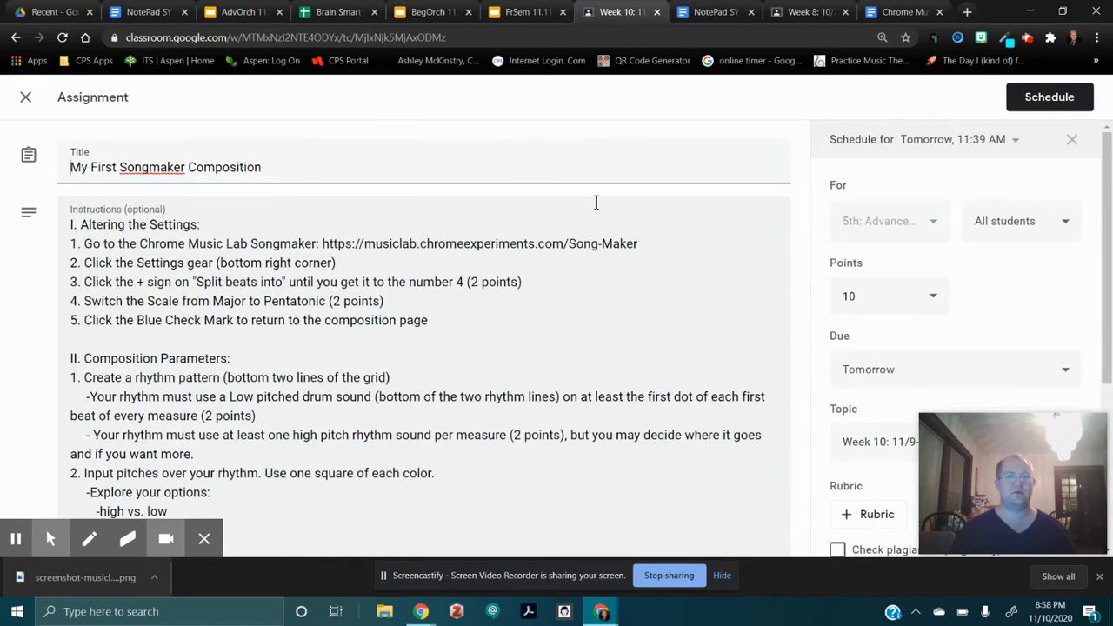
# Copy the Chrome Music Lab Song Maker link from the assignment instructions and open it in a new browser tab beside the assignment.
pyautogui.scroll(-1, 287, 228)
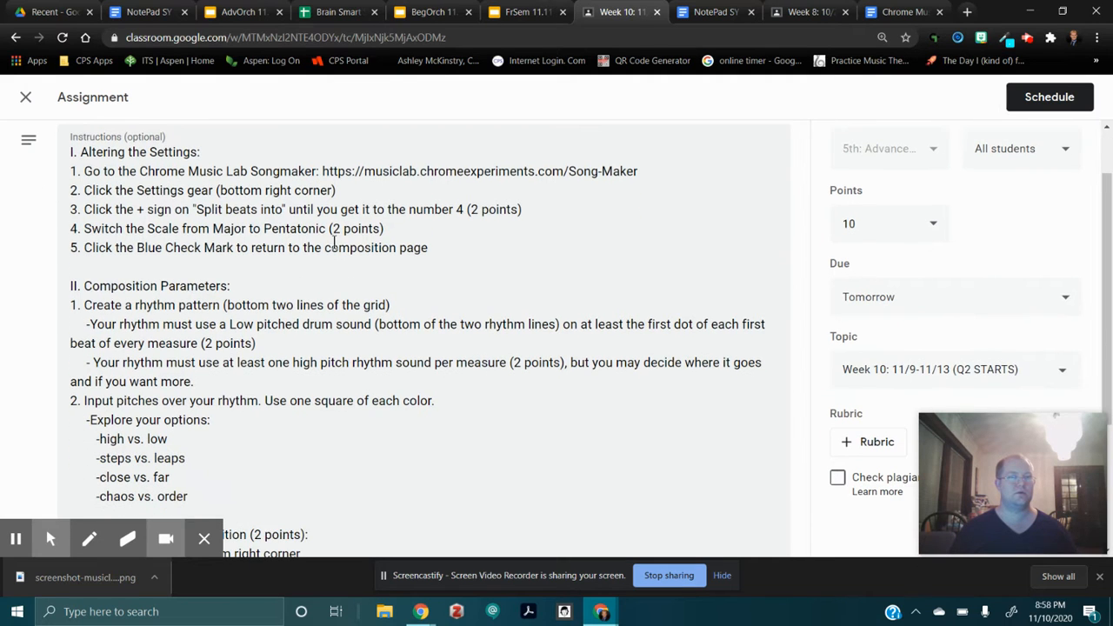
pyautogui.scroll(1, 261, 195)
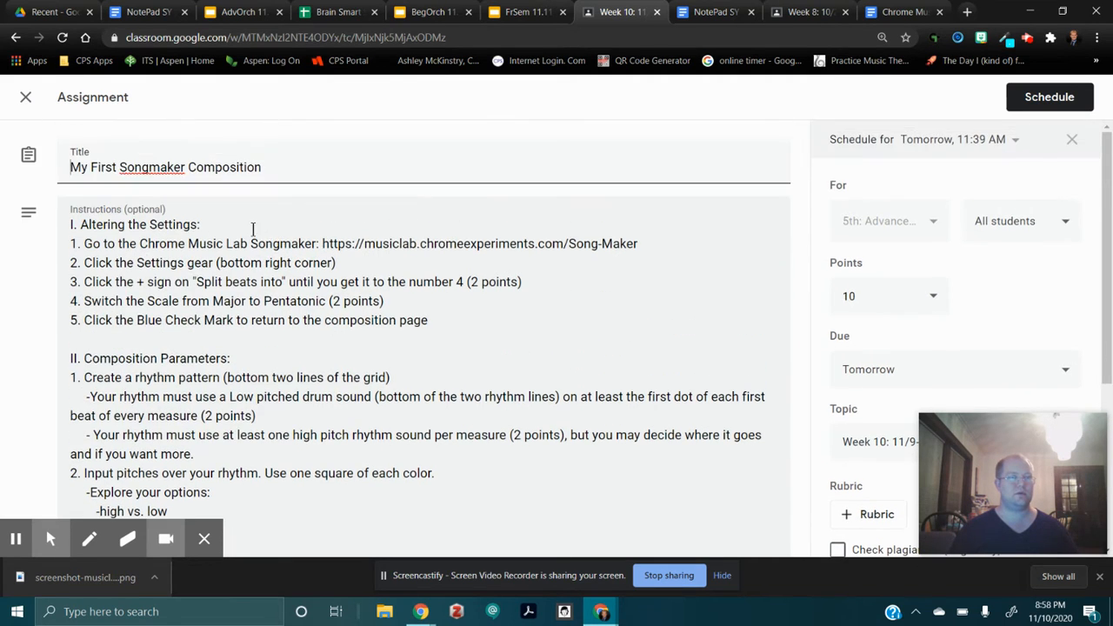
pyautogui.scroll(-1, 248, 224)
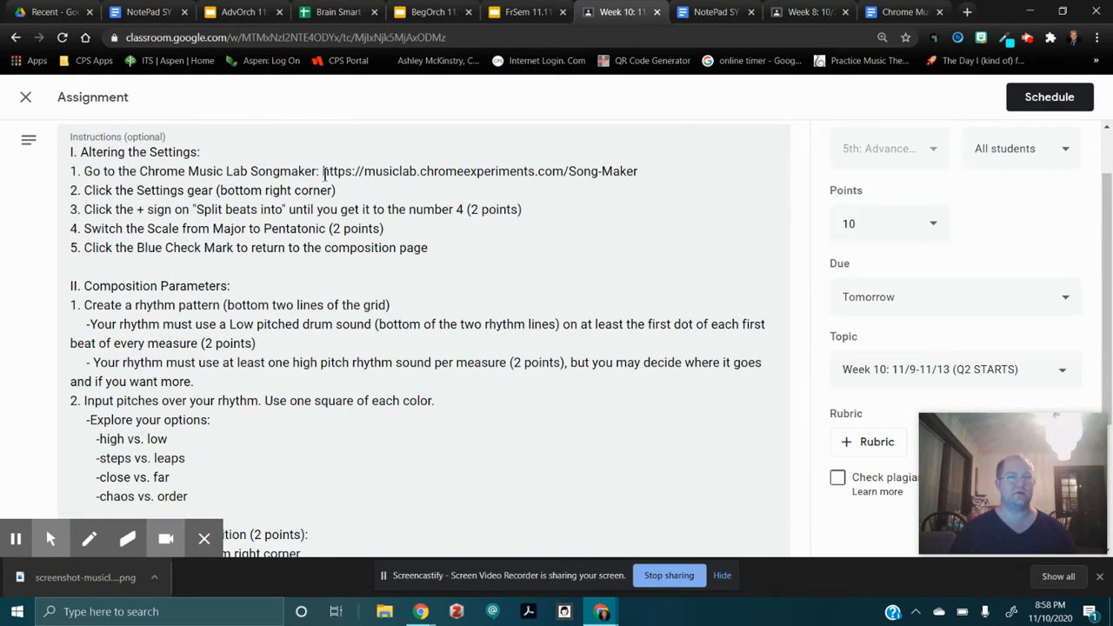
pyautogui.moveTo(323, 171); pyautogui.dragTo(653, 171)
pyautogui.hotkey('ctrl', 'c')
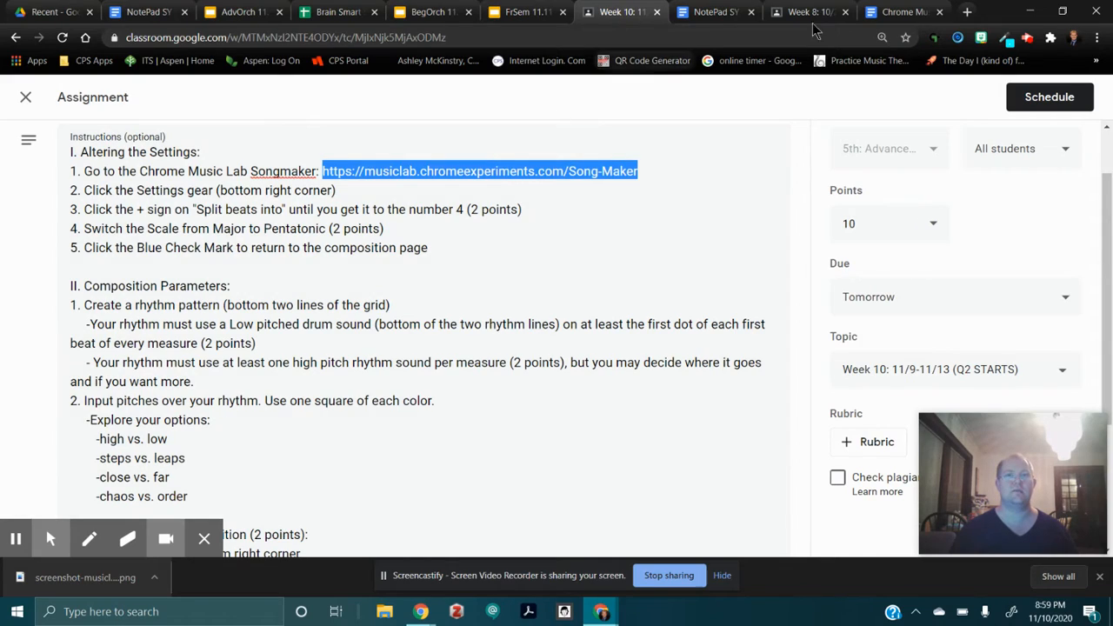
pyautogui.click(961, 14)
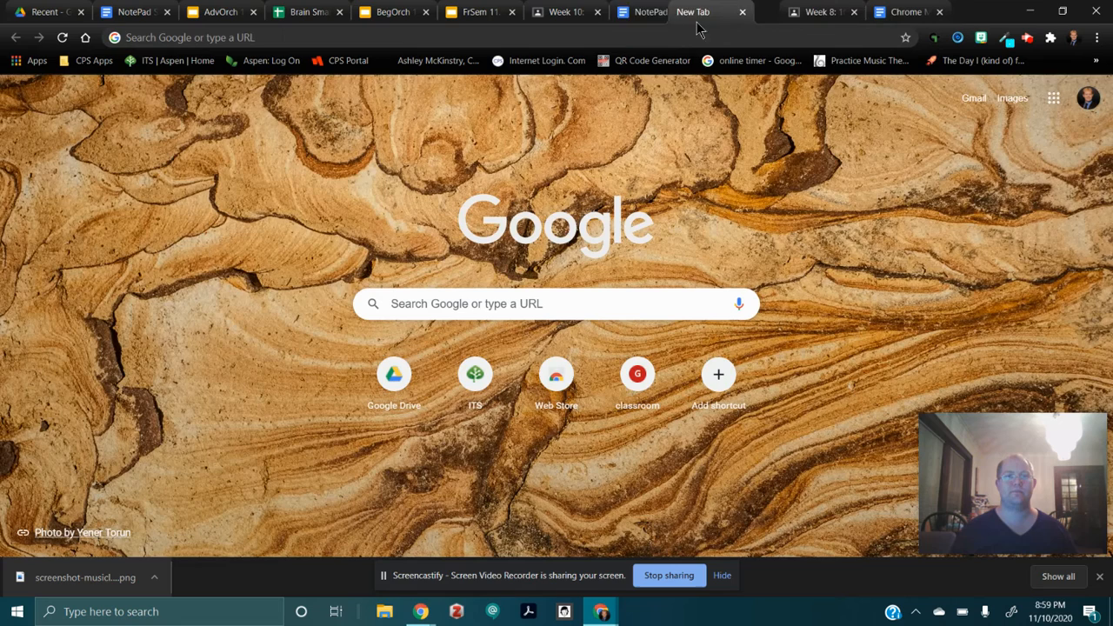
pyautogui.moveTo(913, 12); pyautogui.dragTo(639, 12)
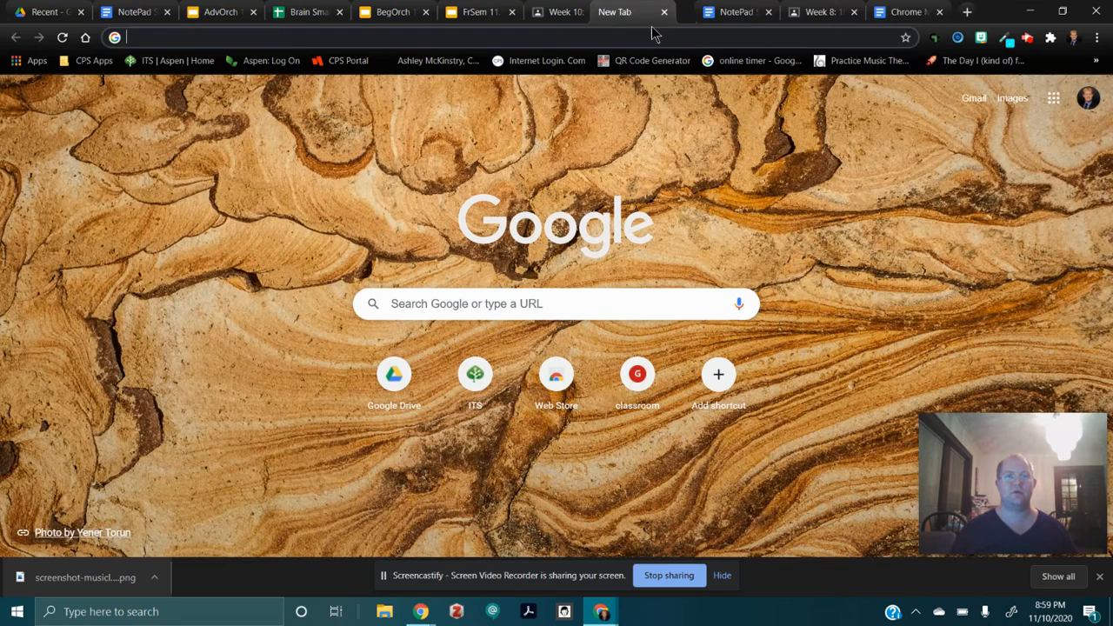
pyautogui.click(644, 35)
pyautogui.hotkey('ctrl', 'v')
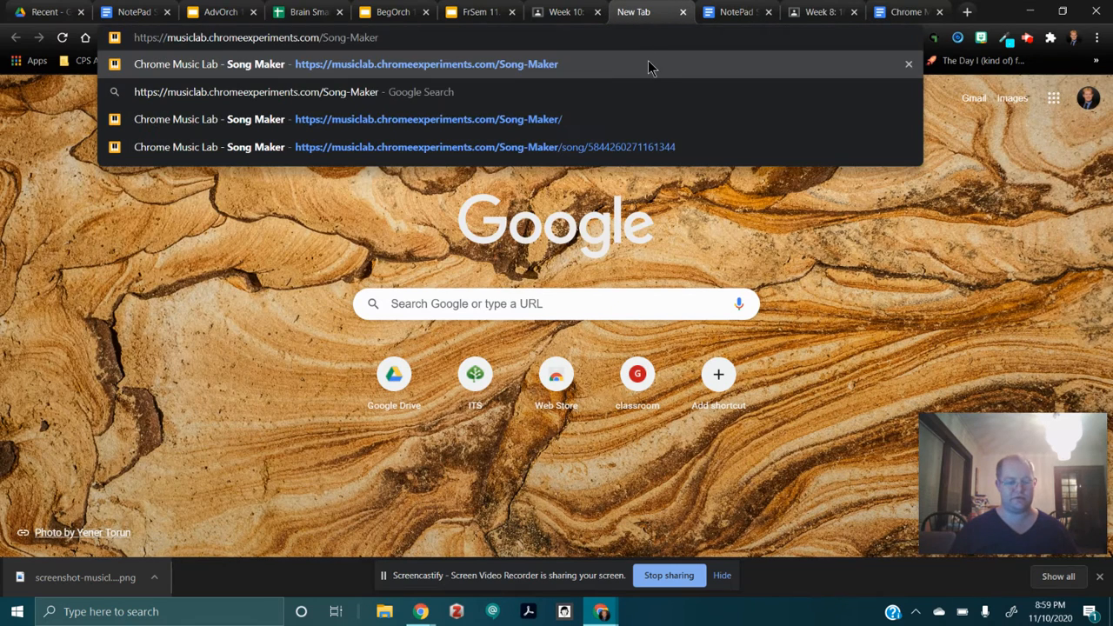
pyautogui.click(648, 62)
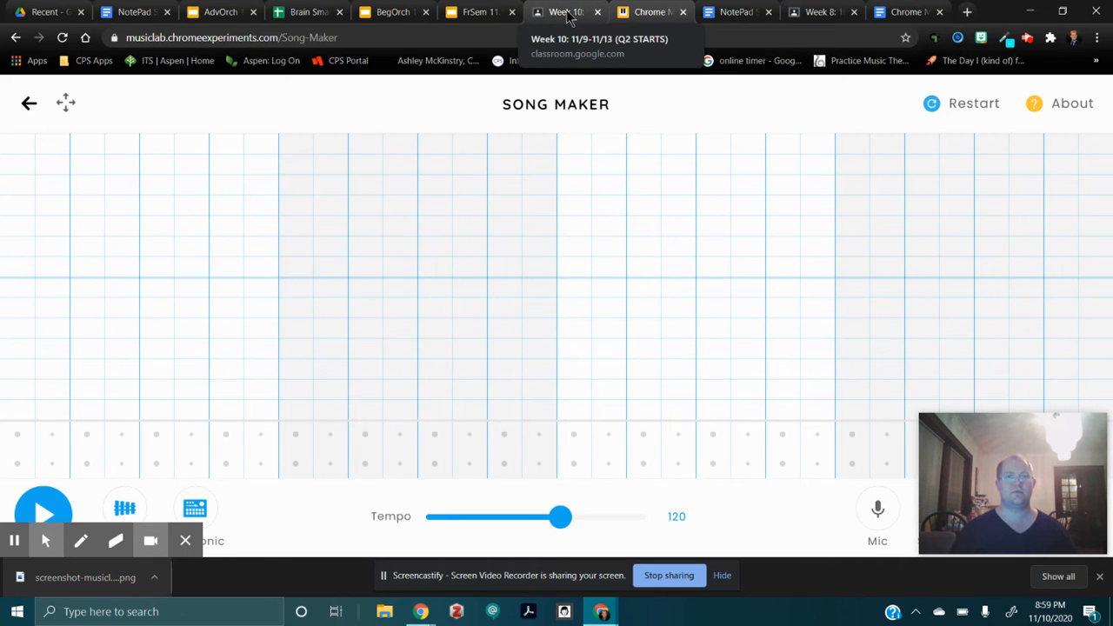
# Following the assignment's settings instructions, configure Song Maker to split beats into 4 and use the Pentatonic scale.
pyautogui.click(567, 14)
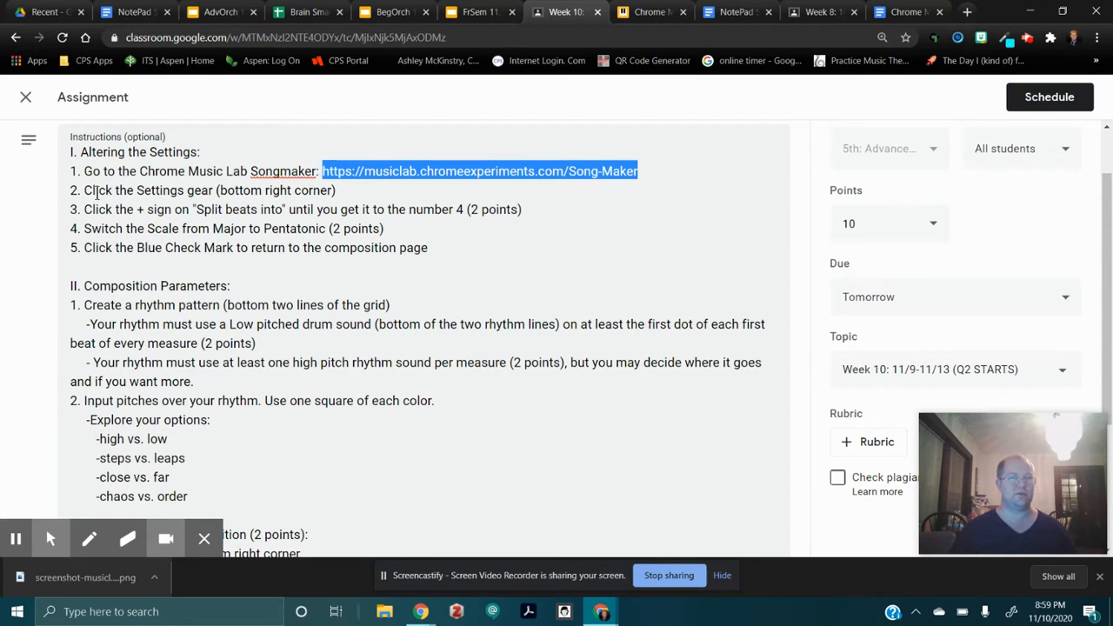
pyautogui.click(651, 13)
pyautogui.moveTo(1001, 481); pyautogui.dragTo(532, 300)
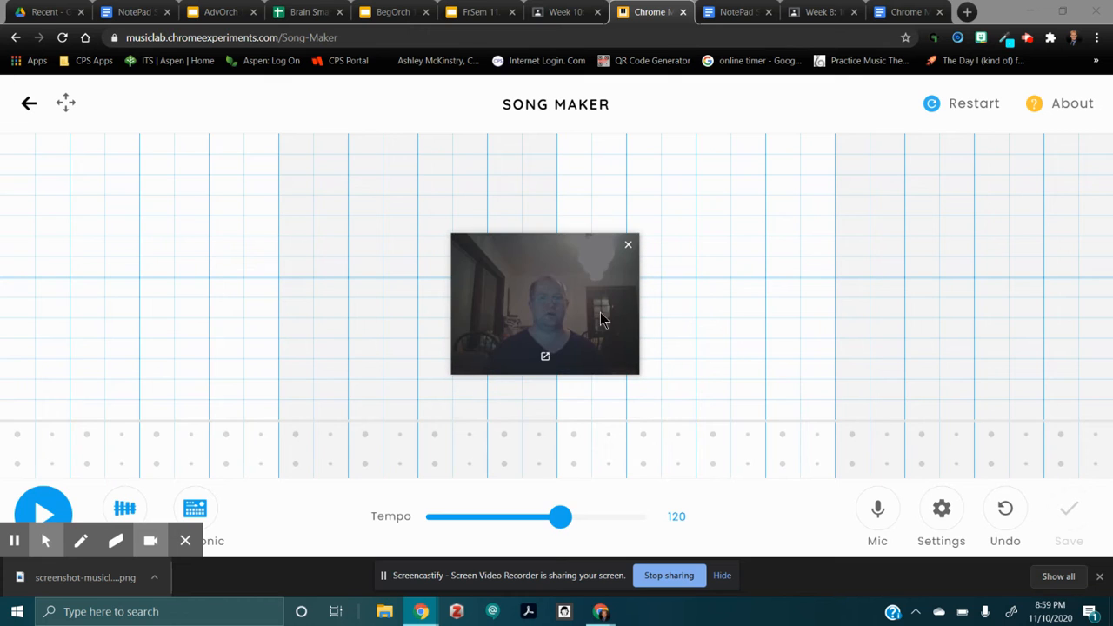
pyautogui.click(945, 515)
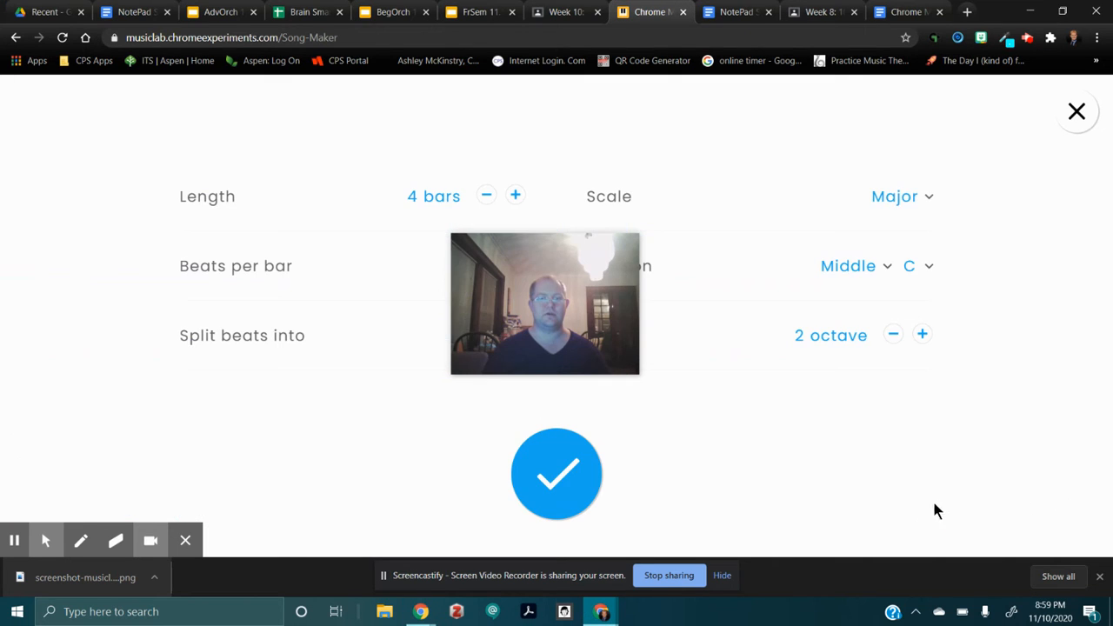
pyautogui.moveTo(564, 281); pyautogui.dragTo(992, 461)
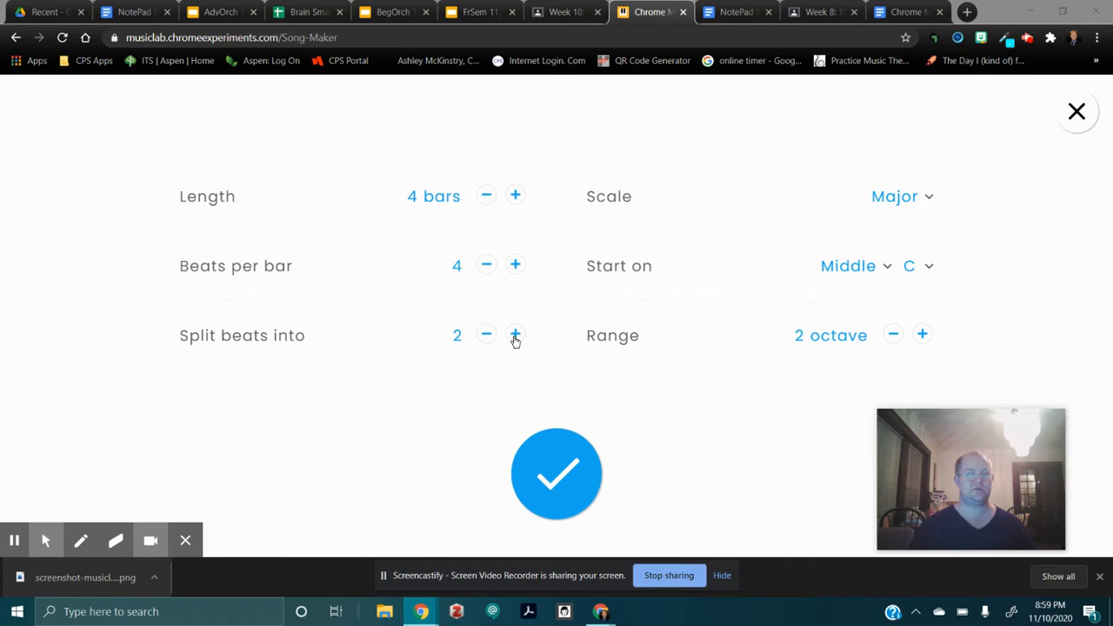
pyautogui.click(515, 338)
pyautogui.click(515, 338)
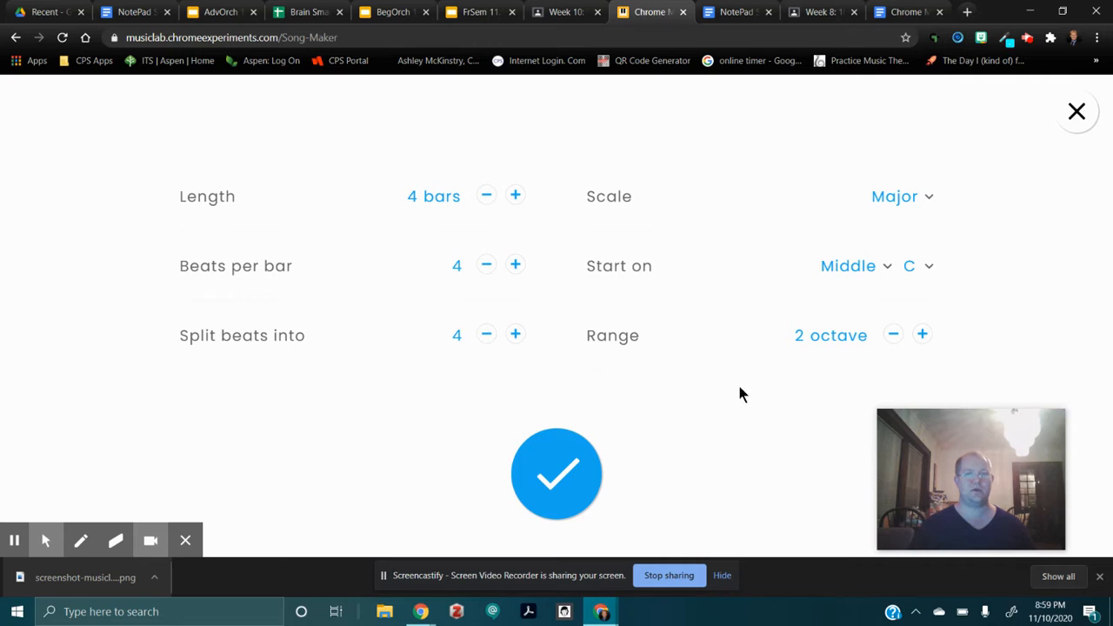
pyautogui.click(928, 198)
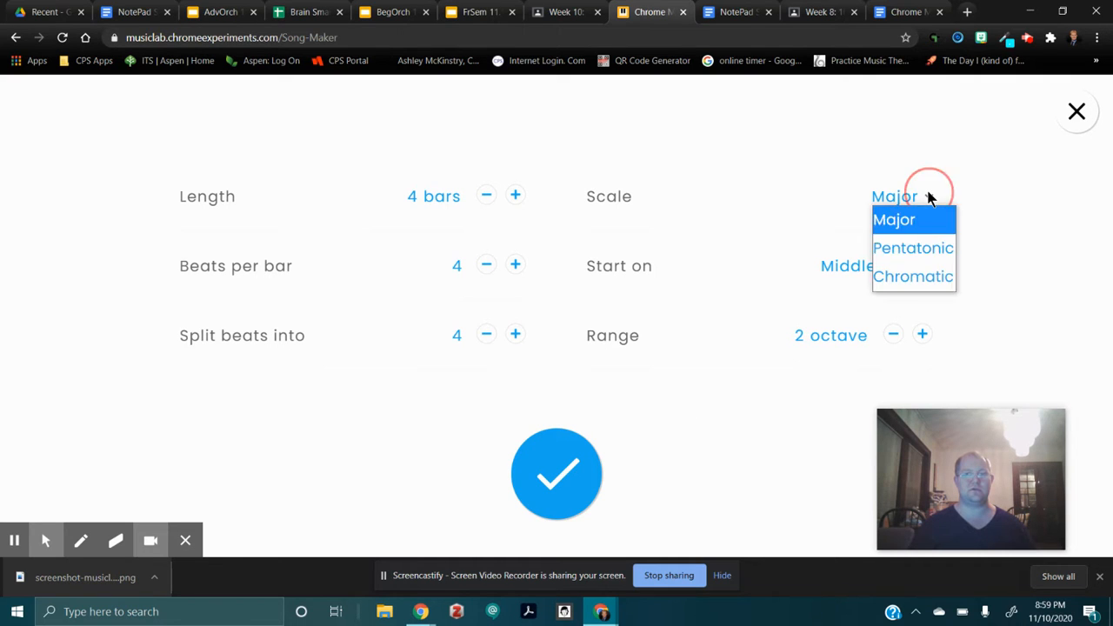
pyautogui.click(927, 248)
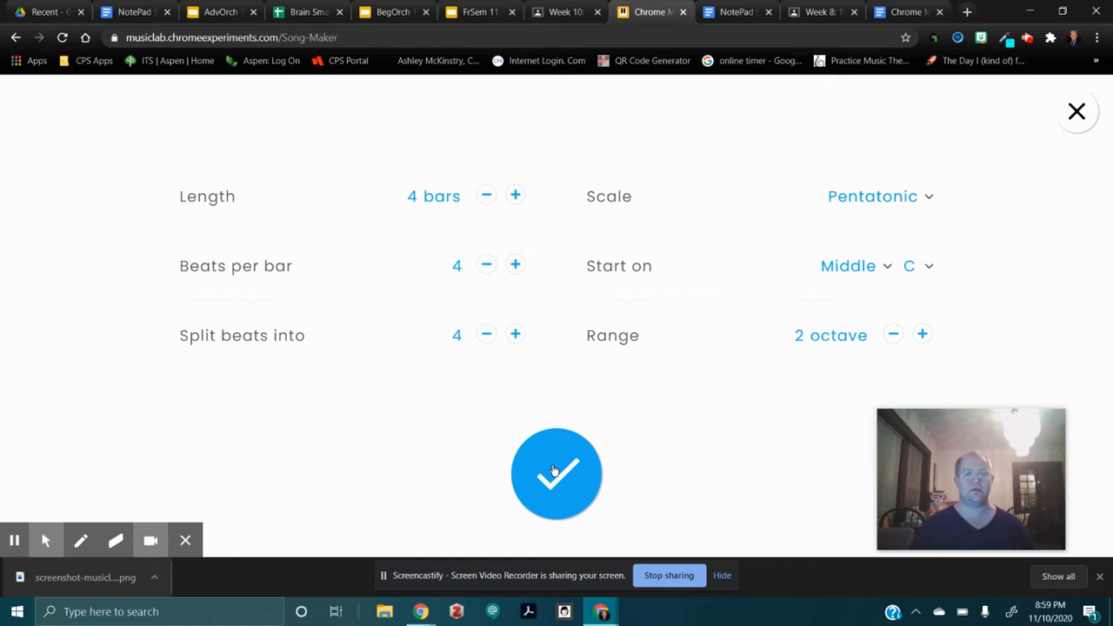
pyautogui.click(556, 474)
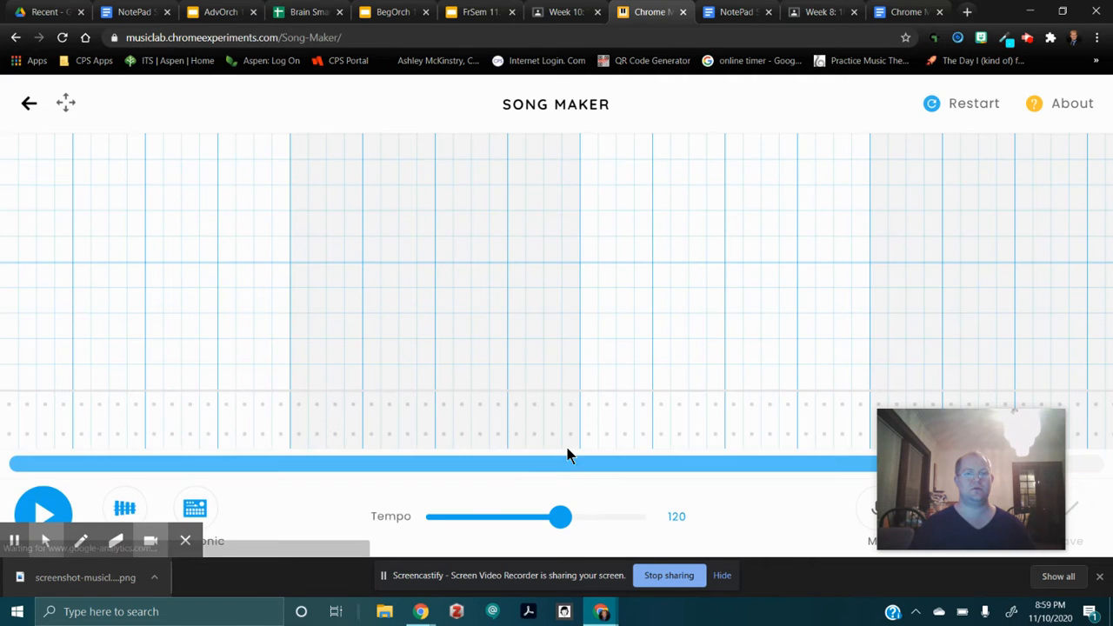
# Set the song's tempo to 121 and hide the recording tools covering the playback and instrument controls.
pyautogui.moveTo(971, 494); pyautogui.dragTo(995, 308)
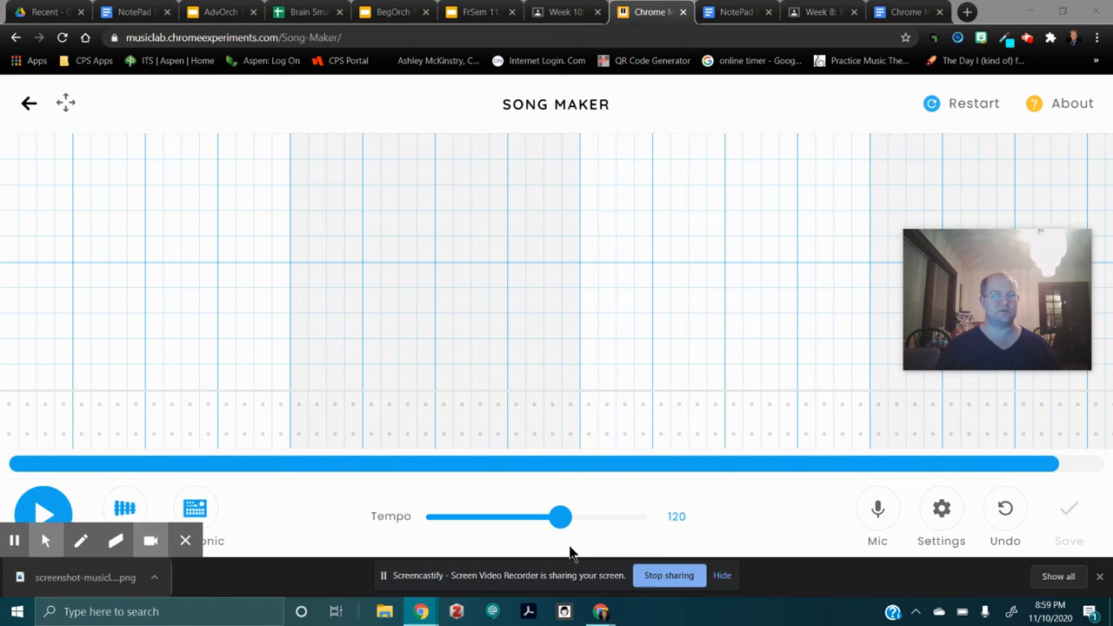
pyautogui.moveTo(559, 522)
pyautogui.mouseDown()
pyautogui.moveTo(435, 522)
pyautogui.moveTo(562, 541)
pyautogui.mouseUp()
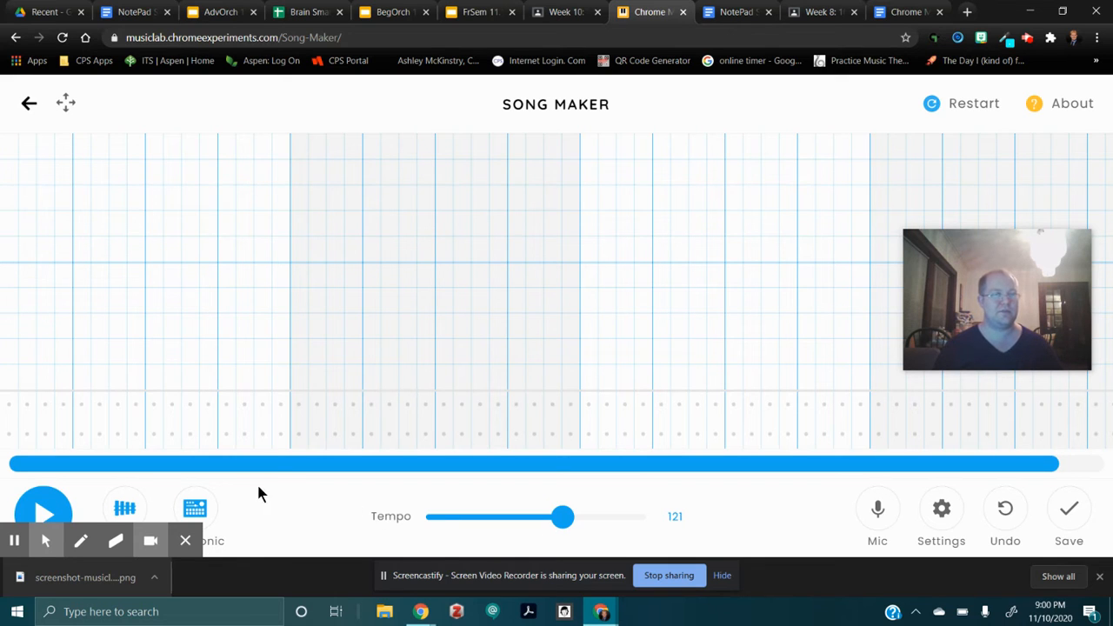
pyautogui.click(185, 542)
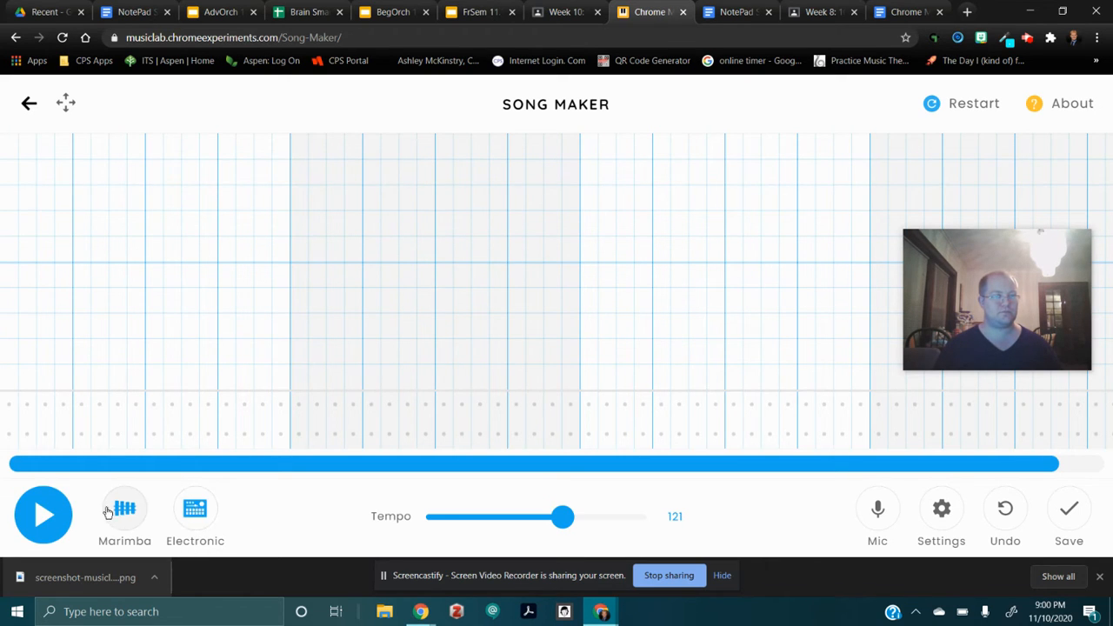
# Cycle through all the percussion sounds and return to Electronic.
pyautogui.click(196, 511)
pyautogui.click(195, 510)
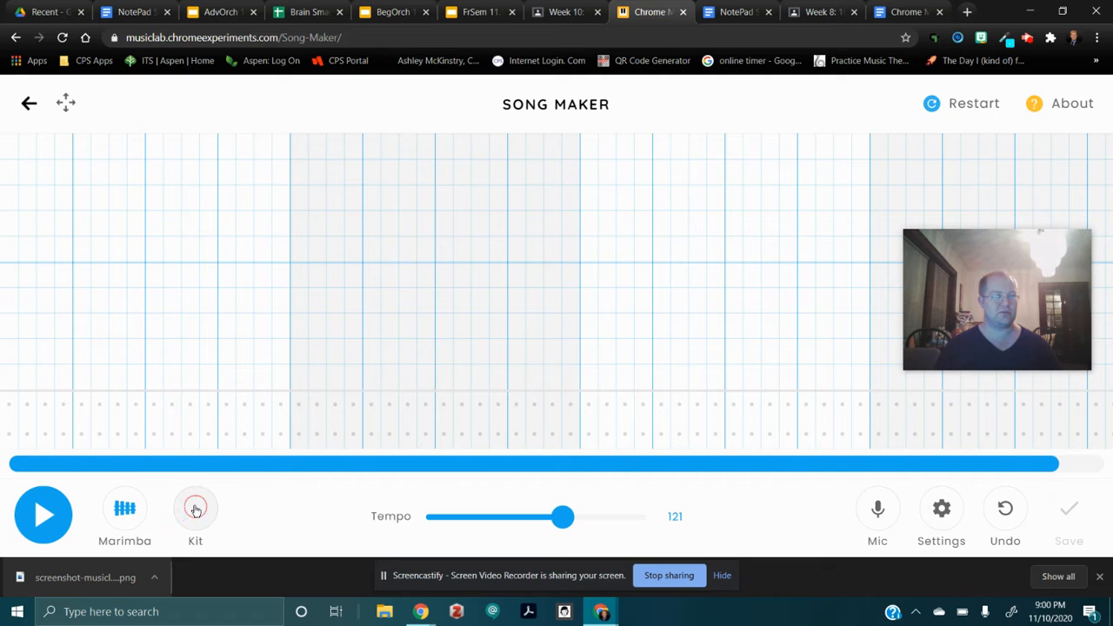
pyautogui.click(196, 510)
pyautogui.click(196, 511)
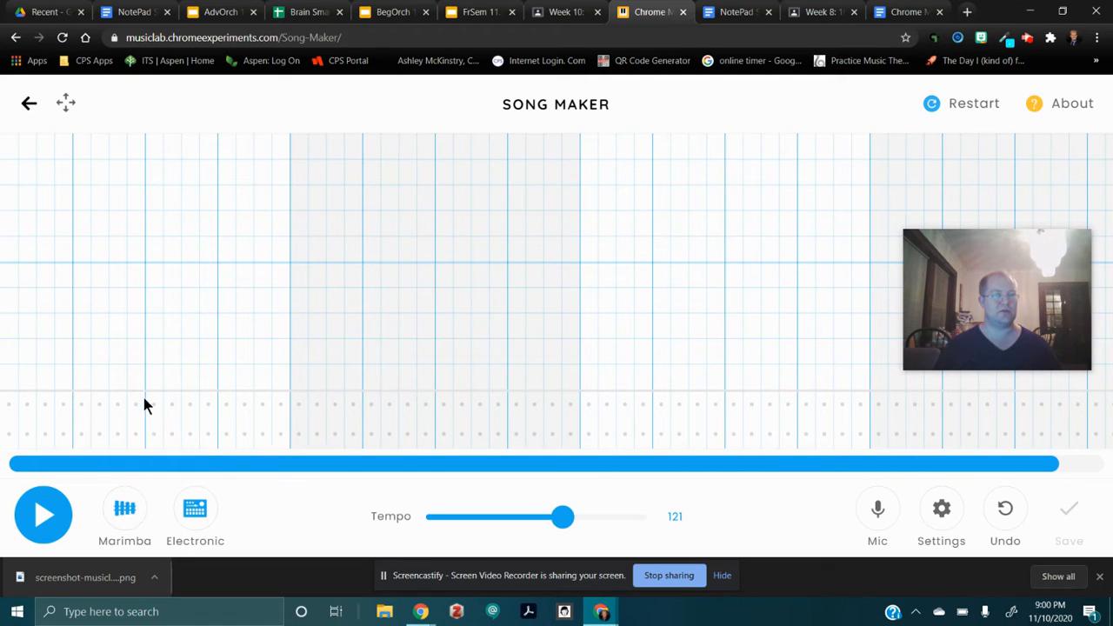
# Change the melody instrument from Marimba to Synth.
pyautogui.click(128, 510)
pyautogui.click(128, 511)
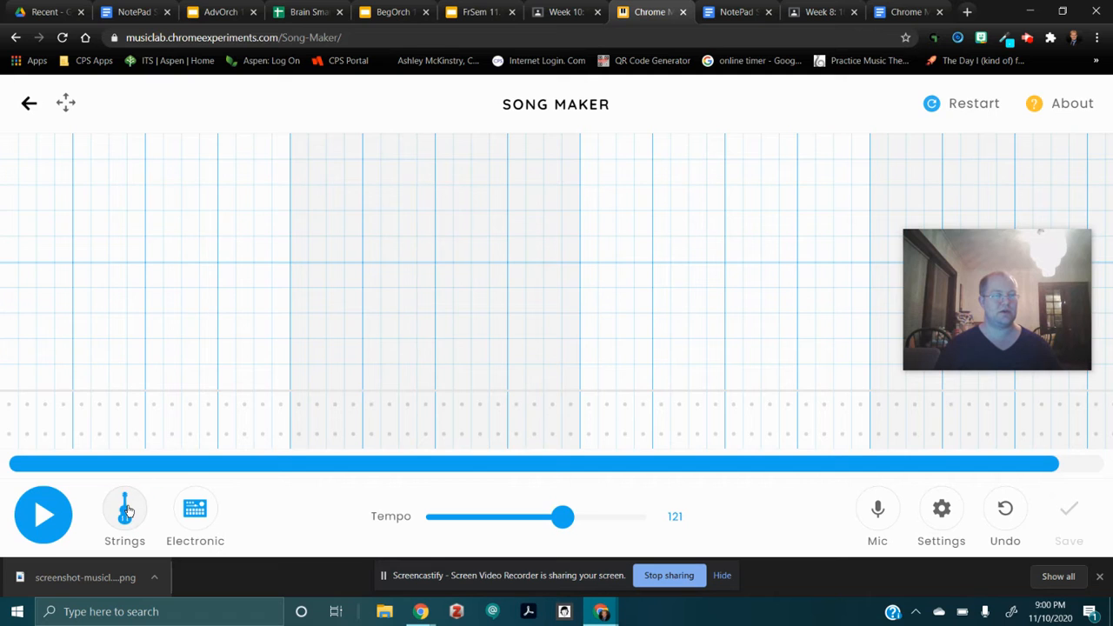
pyautogui.click(127, 511)
pyautogui.click(128, 511)
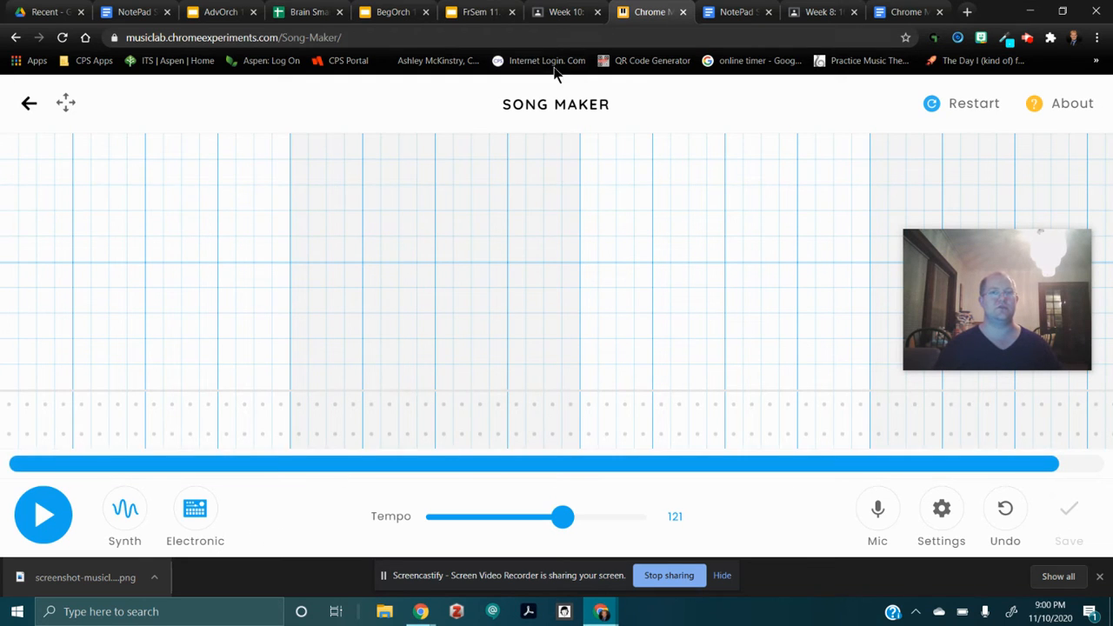
# Check the assignment's rhythm requirements, and try out runs of high and low drum hits in the first measure before erasing them.
pyautogui.click(565, 12)
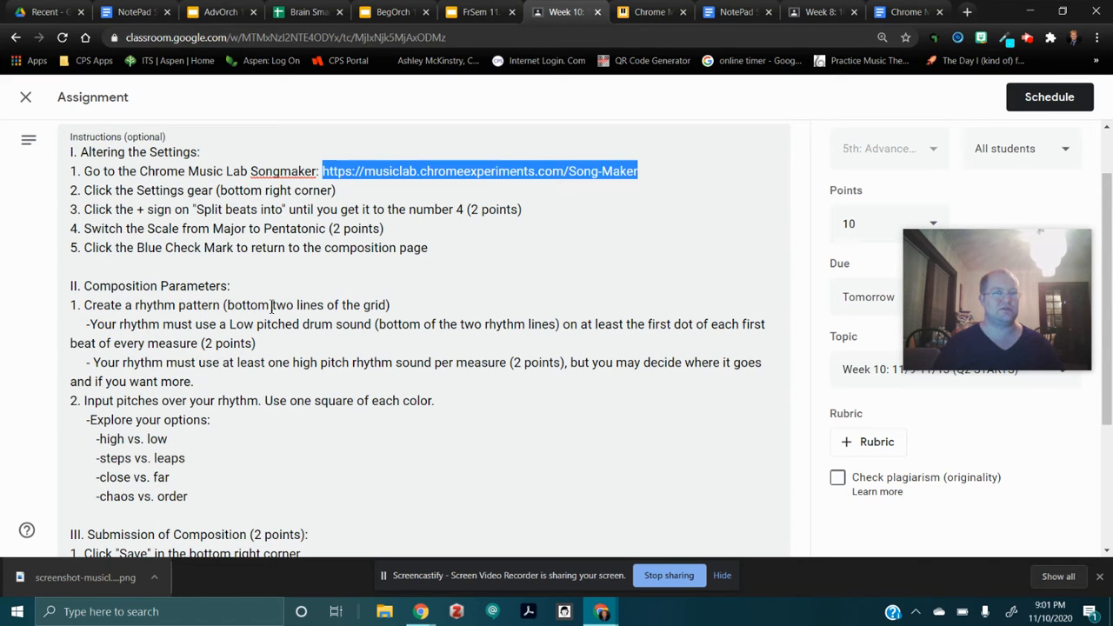
pyautogui.click(648, 12)
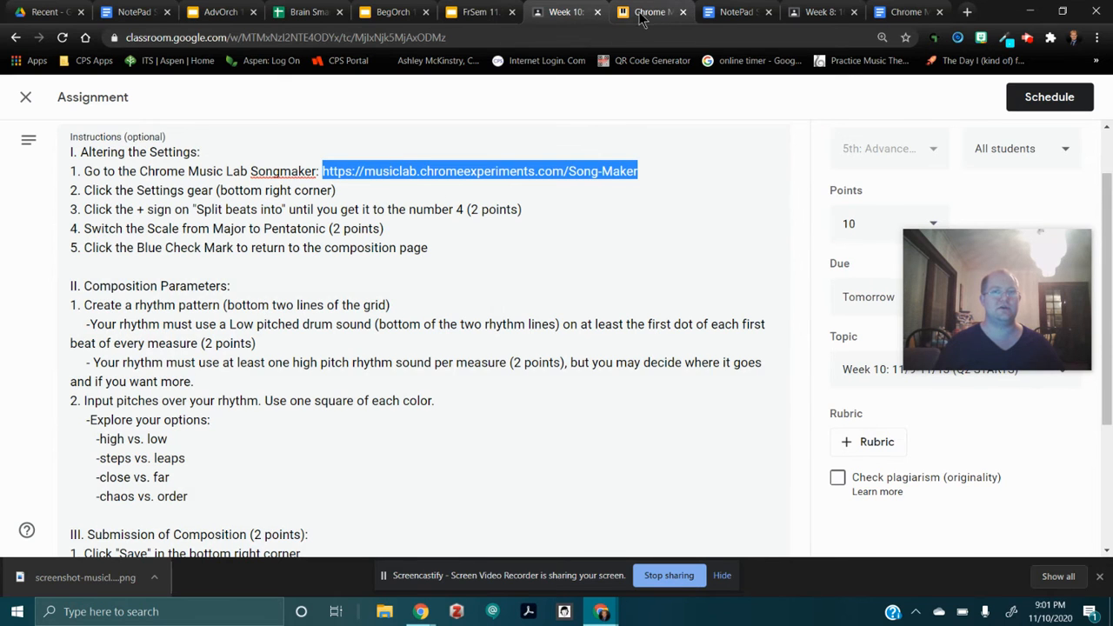
pyautogui.click(11, 407)
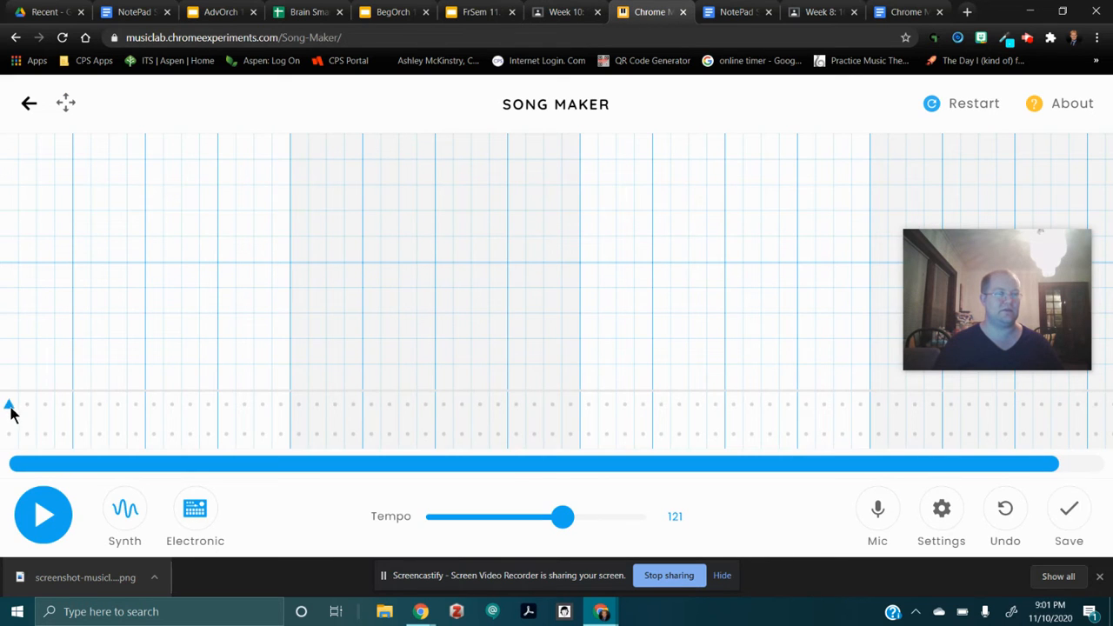
pyautogui.moveTo(12, 407); pyautogui.dragTo(119, 413)
pyautogui.moveTo(11, 405); pyautogui.dragTo(171, 405)
pyautogui.moveTo(11, 437); pyautogui.dragTo(188, 435)
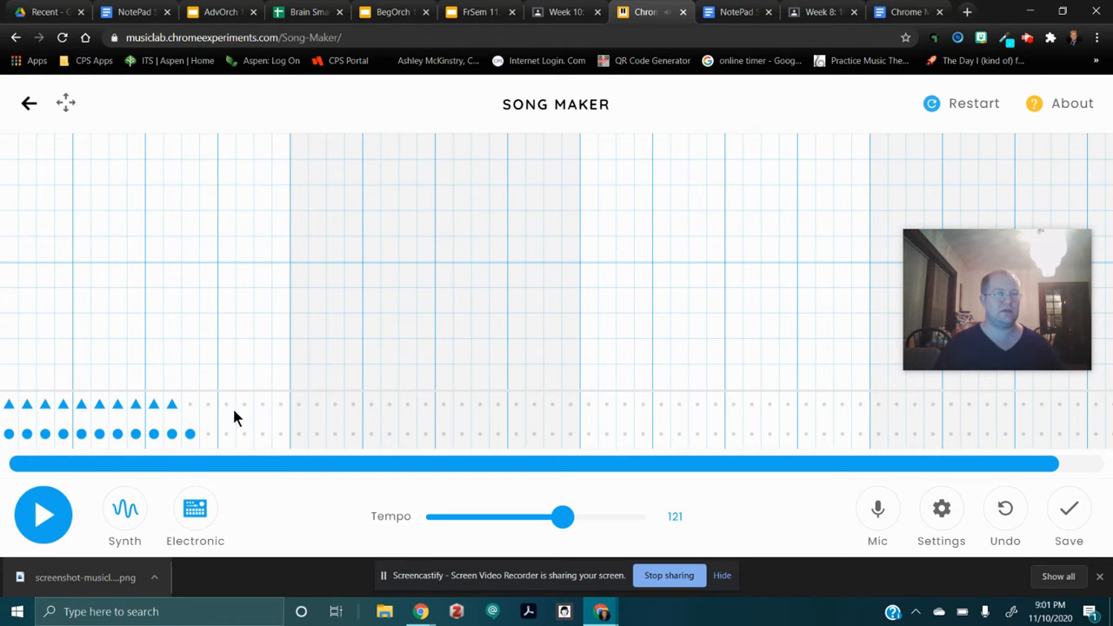
pyautogui.moveTo(191, 437); pyautogui.dragTo(9, 434)
pyautogui.moveTo(170, 407); pyautogui.dragTo(9, 405)
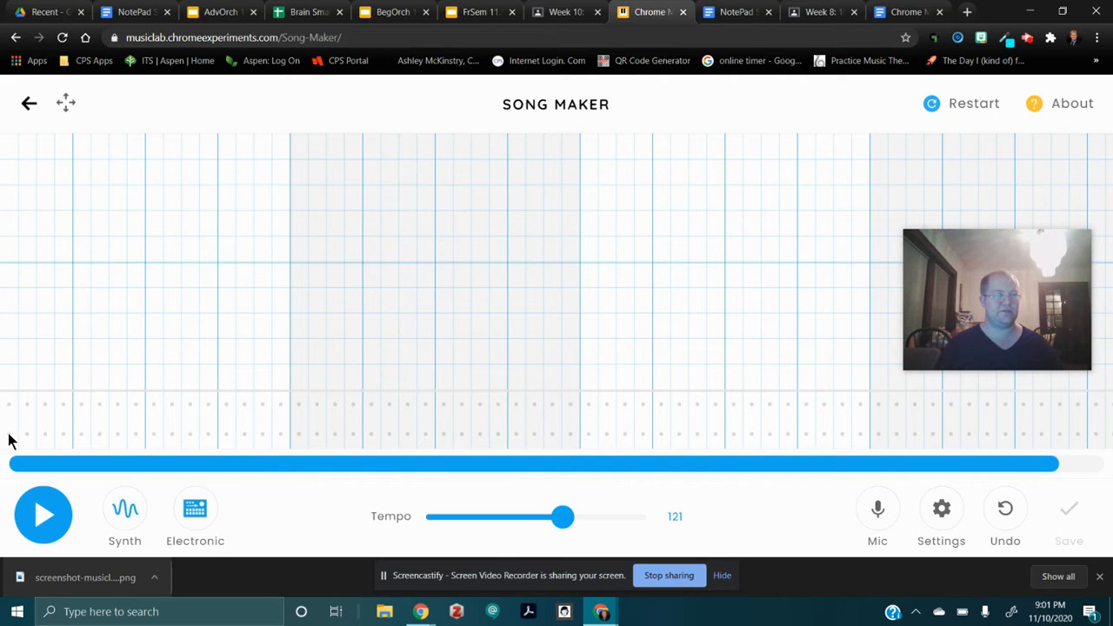
# Fill the low drum row with a hit on every subdivision of the first measure.
pyautogui.click(8, 434)
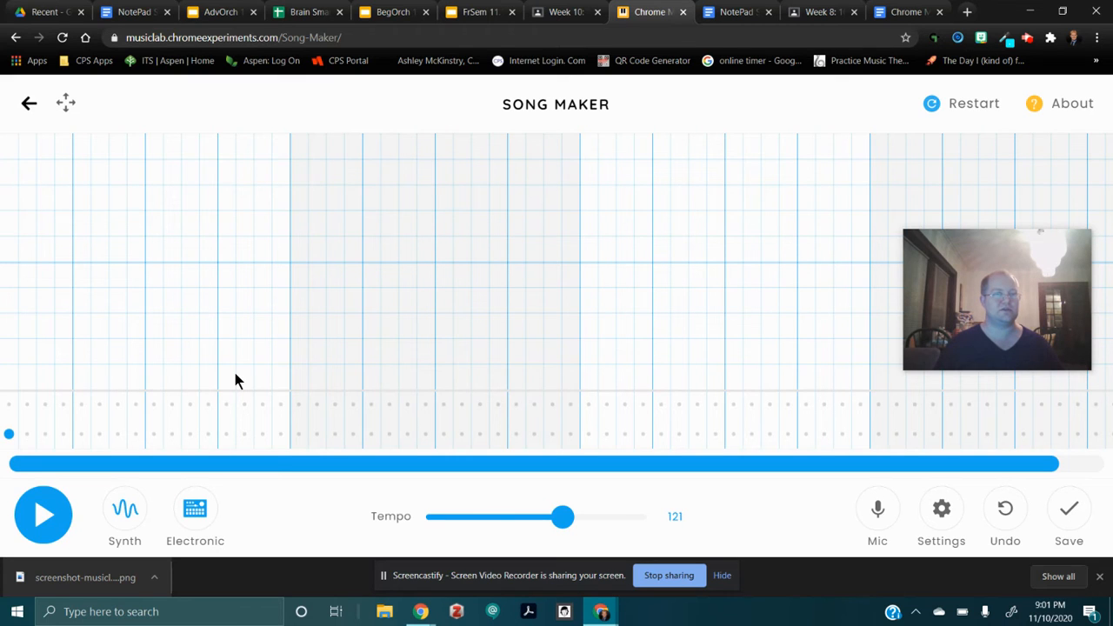
pyautogui.click(13, 435)
pyautogui.moveTo(8, 434); pyautogui.dragTo(278, 452)
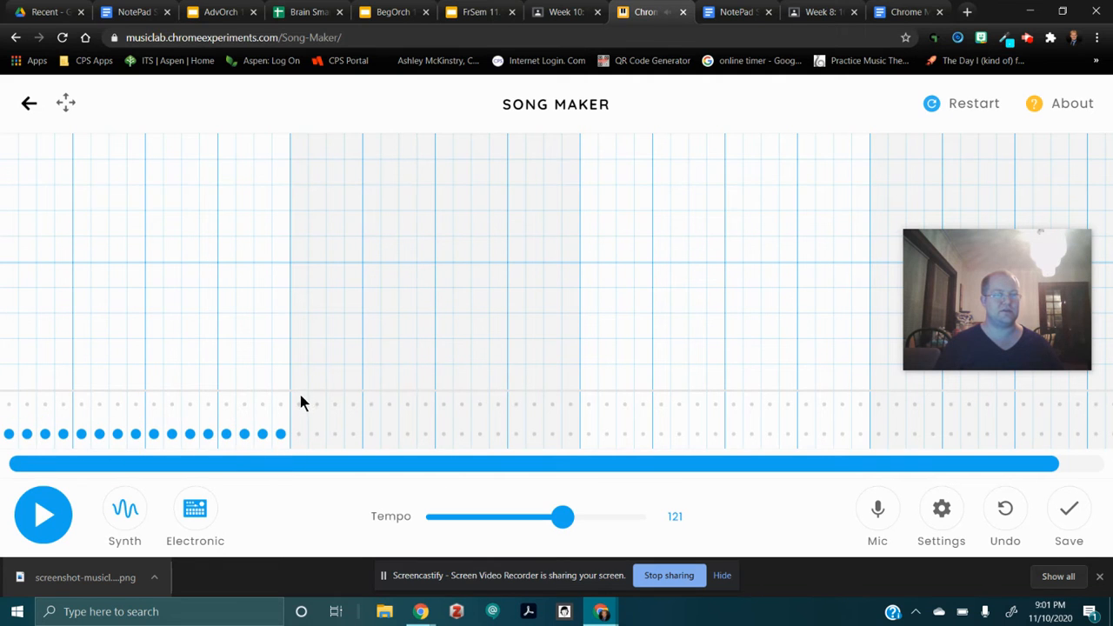
# Try filling the remaining measures with alternating runs of high and low drum hits, and erase the runs.
pyautogui.moveTo(299, 406)
pyautogui.mouseDown()
pyautogui.moveTo(510, 421)
pyautogui.moveTo(573, 413)
pyautogui.moveTo(855, 441)
pyautogui.moveTo(905, 419)
pyautogui.moveTo(1105, 409)
pyautogui.mouseUp()
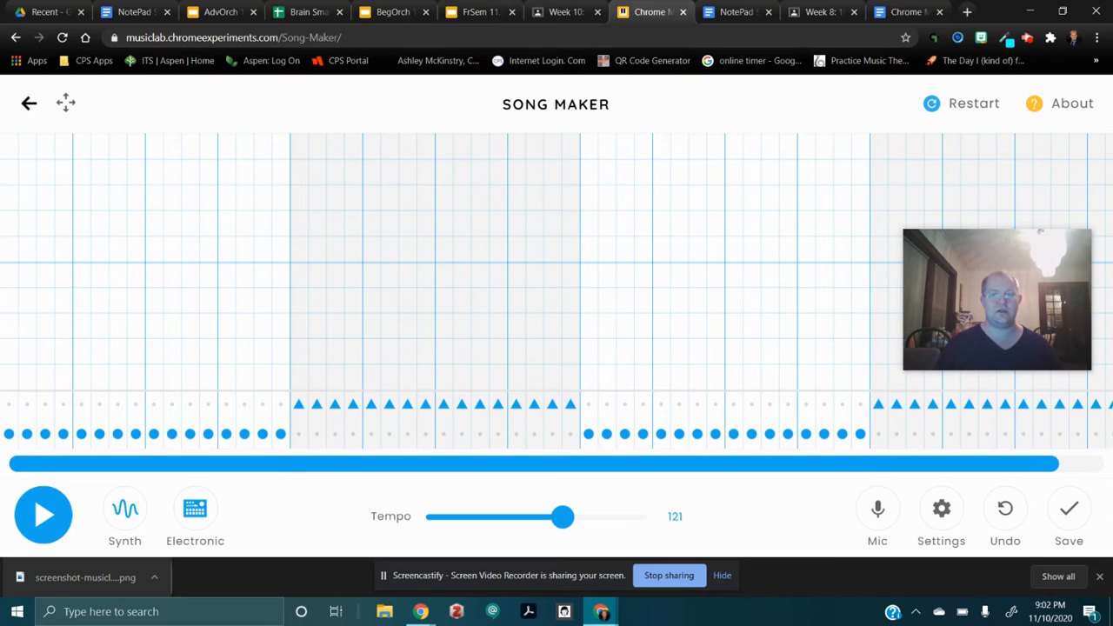
pyautogui.moveTo(1110, 409)
pyautogui.mouseDown()
pyautogui.moveTo(868, 406)
pyautogui.moveTo(862, 423)
pyautogui.moveTo(591, 441)
pyautogui.moveTo(857, 442)
pyautogui.moveTo(495, 403)
pyautogui.moveTo(326, 408)
pyautogui.moveTo(294, 437)
pyautogui.moveTo(208, 448)
pyautogui.moveTo(105, 435)
pyautogui.mouseUp()
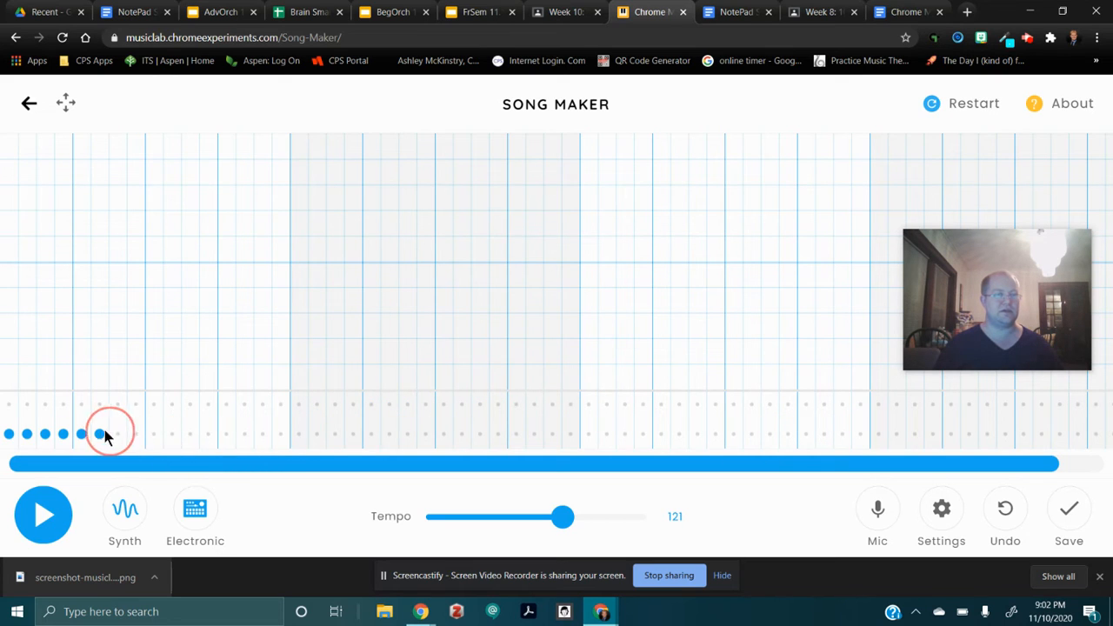
# Thin out the low drum row's opening hits and place a single low hit on every beat of all four measures.
pyautogui.moveTo(29, 437); pyautogui.dragTo(27, 433)
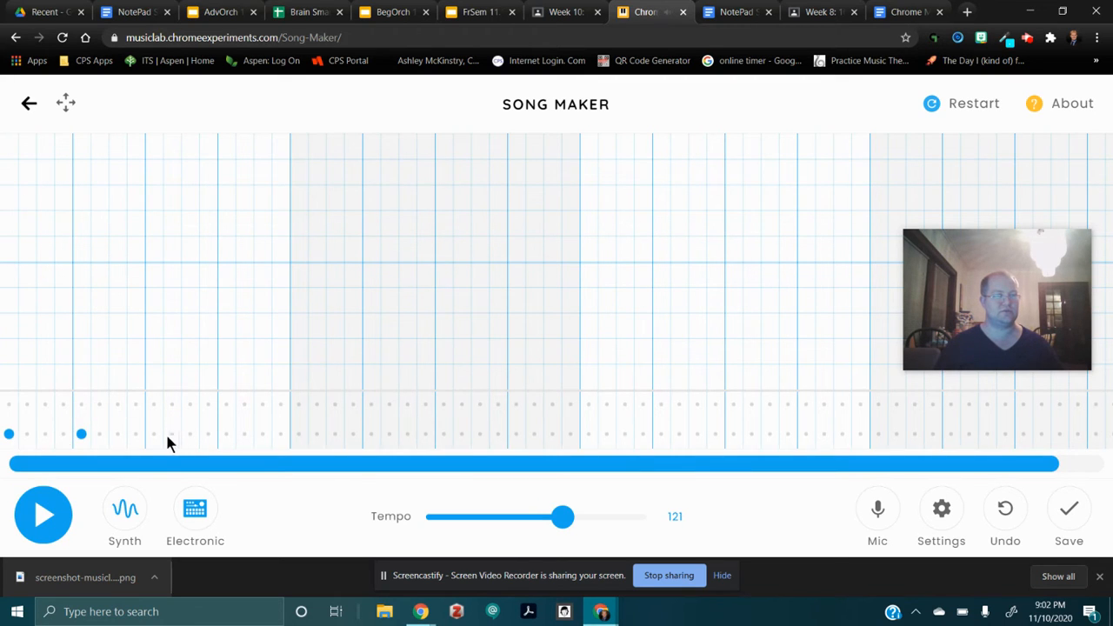
pyautogui.click(226, 434)
pyautogui.click(298, 434)
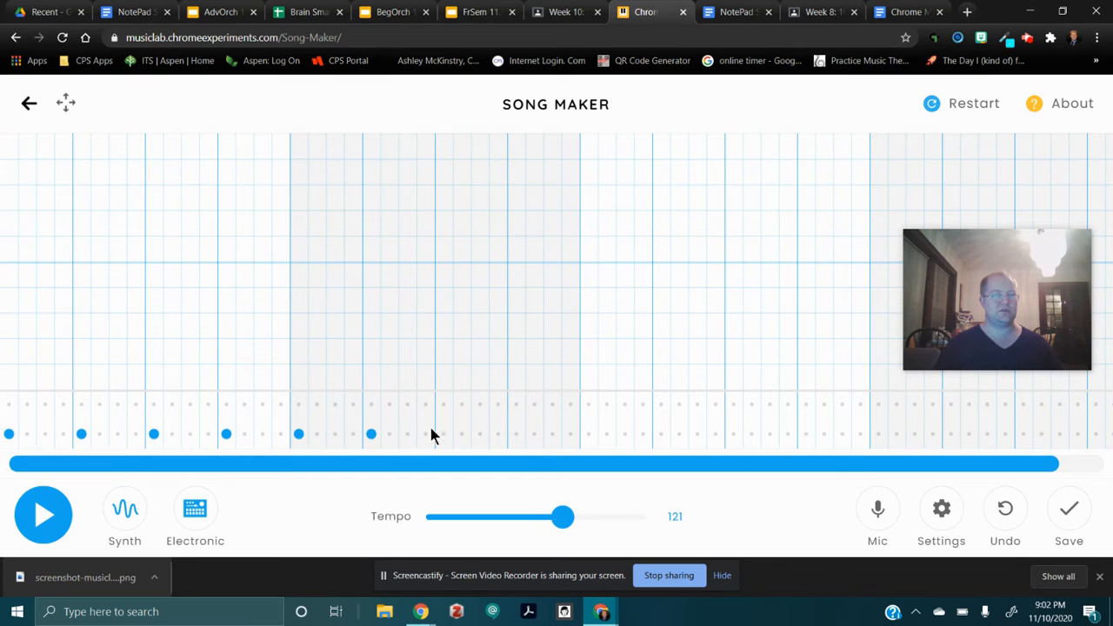
pyautogui.click(518, 433)
pyautogui.click(589, 434)
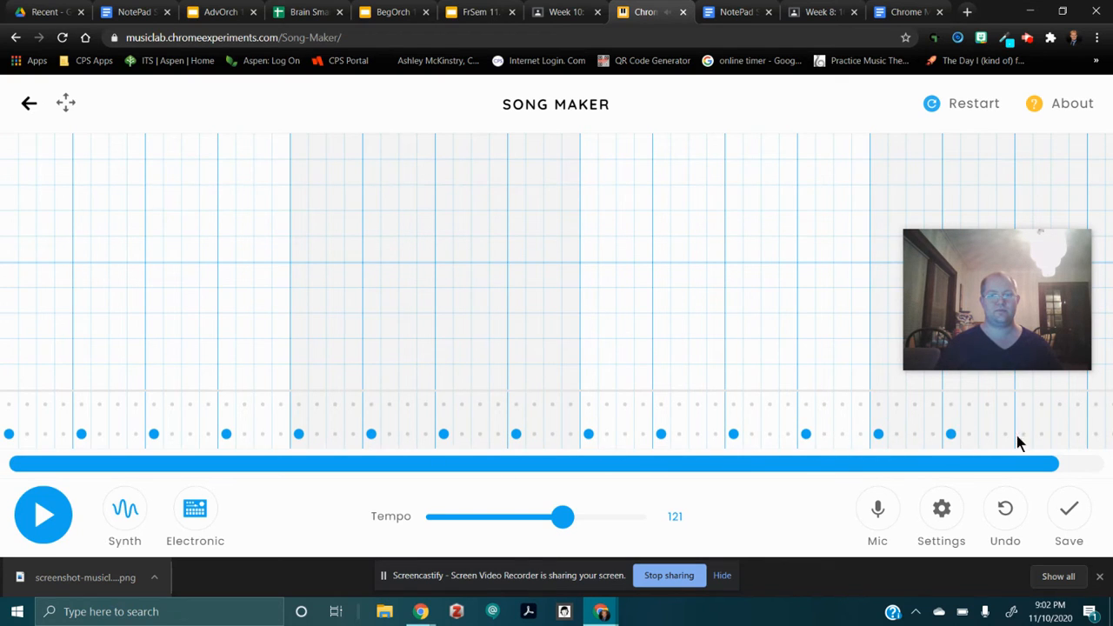
pyautogui.click(1096, 434)
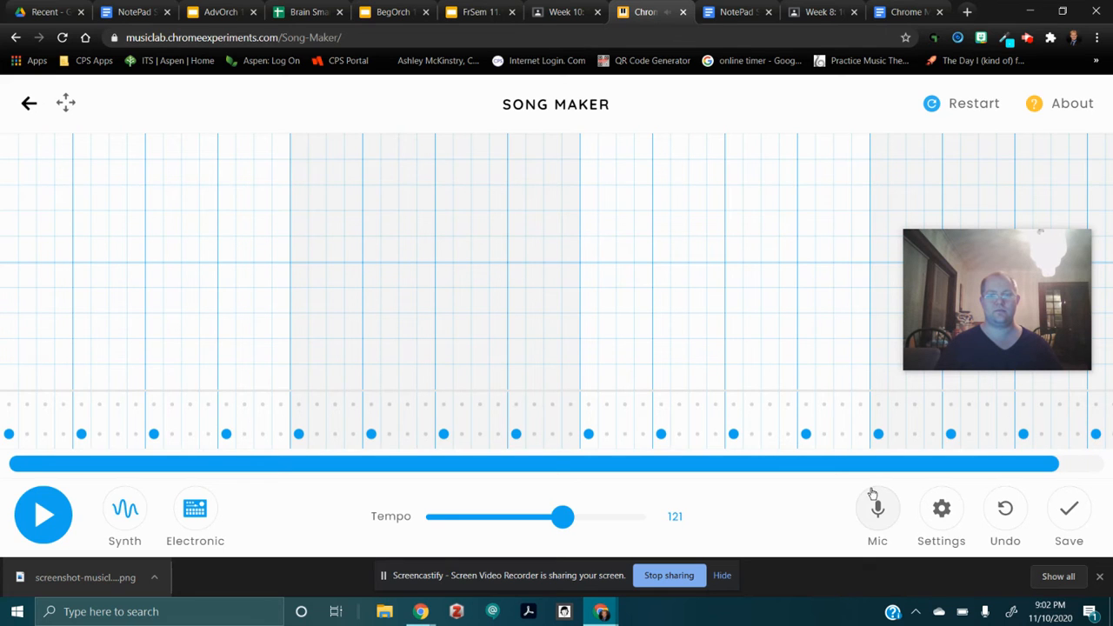
pyautogui.moveTo(1016, 468); pyautogui.dragTo(1106, 489)
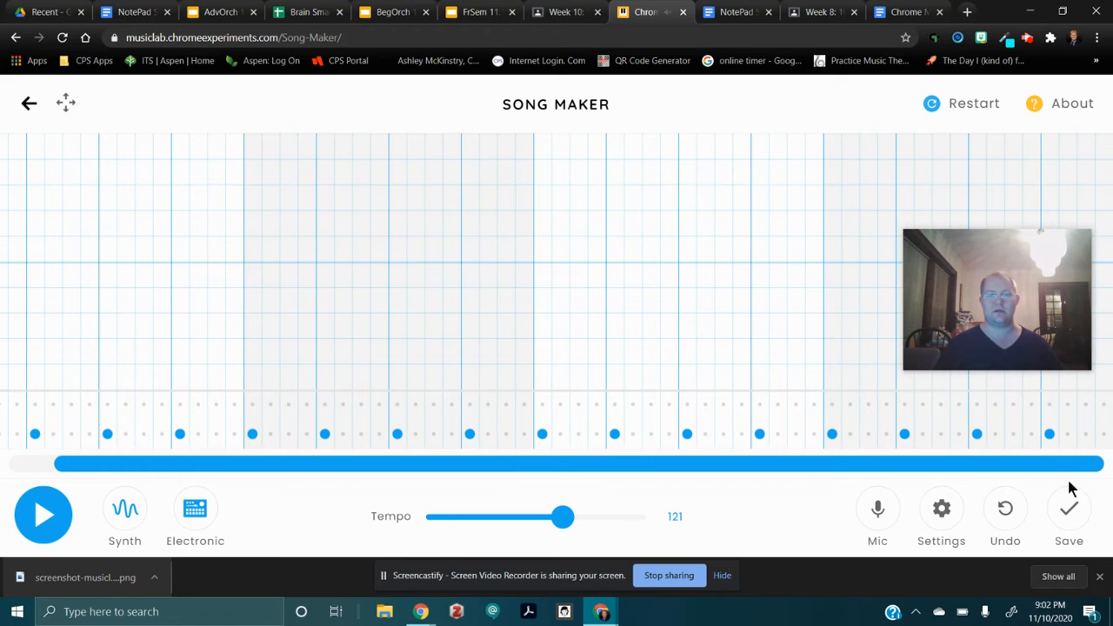
pyautogui.moveTo(1046, 468); pyautogui.dragTo(809, 470)
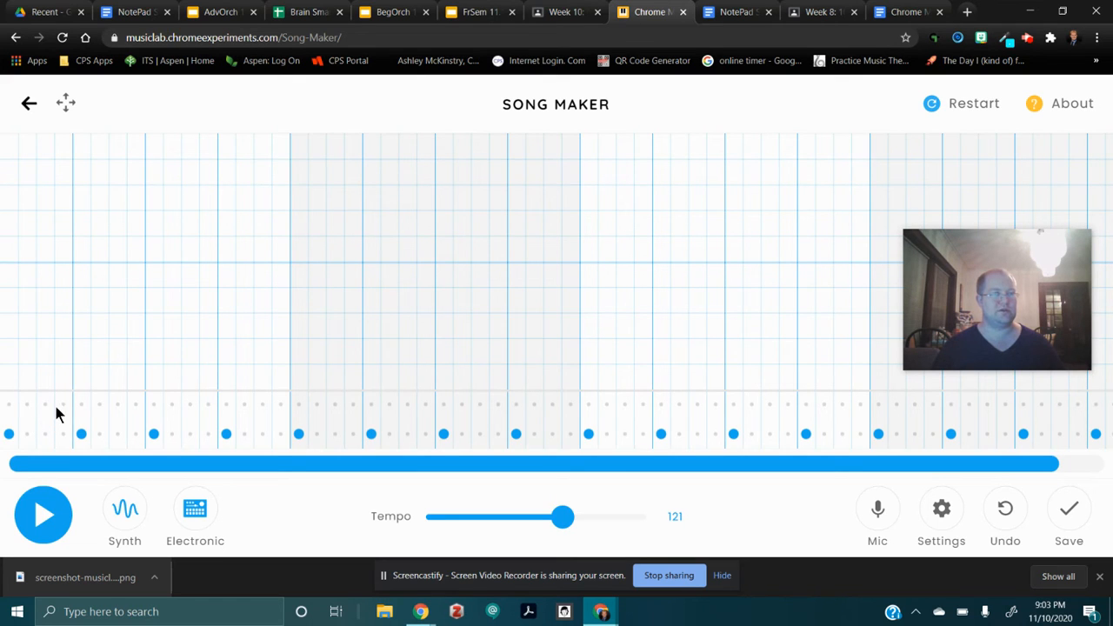
pyautogui.moveTo(9, 405)
pyautogui.mouseDown()
pyautogui.moveTo(176, 415)
pyautogui.moveTo(30, 402)
pyautogui.moveTo(60, 415)
pyautogui.mouseUp()
pyautogui.click(100, 404)
pyautogui.click(189, 405)
pyautogui.click(103, 403)
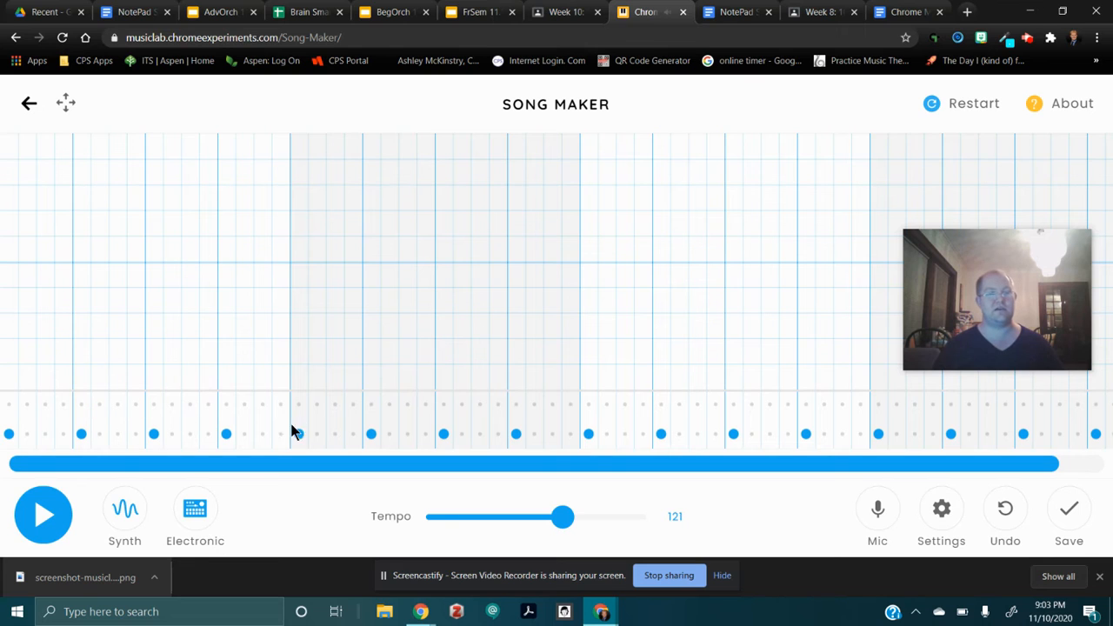
# Add high drum hits on subdivisions 4, 7, 12 and 15 of the first measure.
pyautogui.click(63, 404)
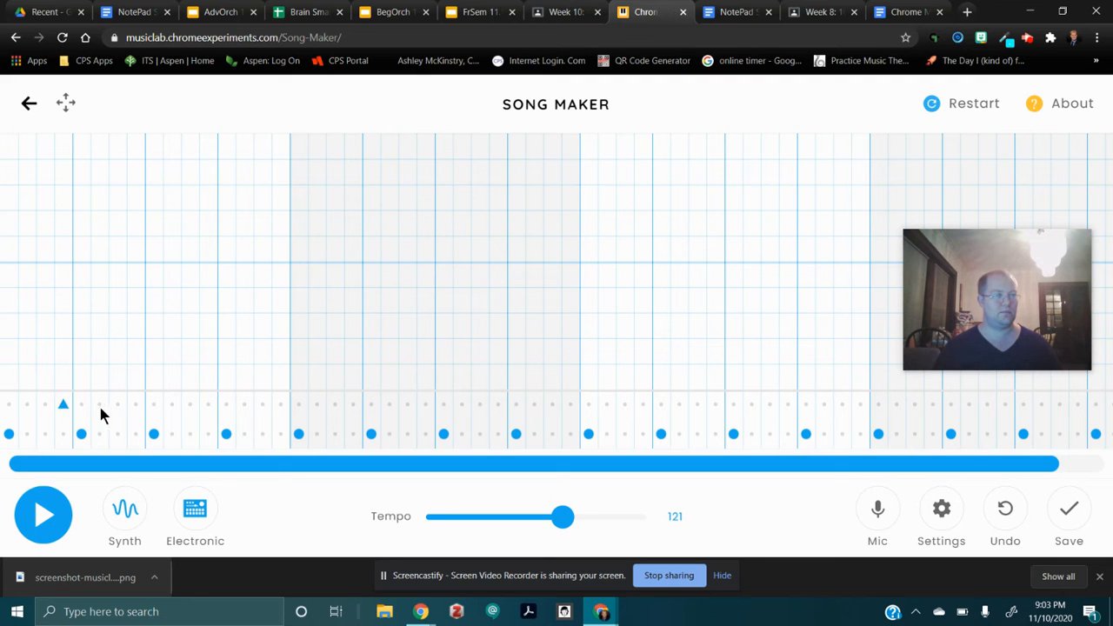
pyautogui.click(117, 404)
pyautogui.click(208, 404)
pyautogui.click(262, 405)
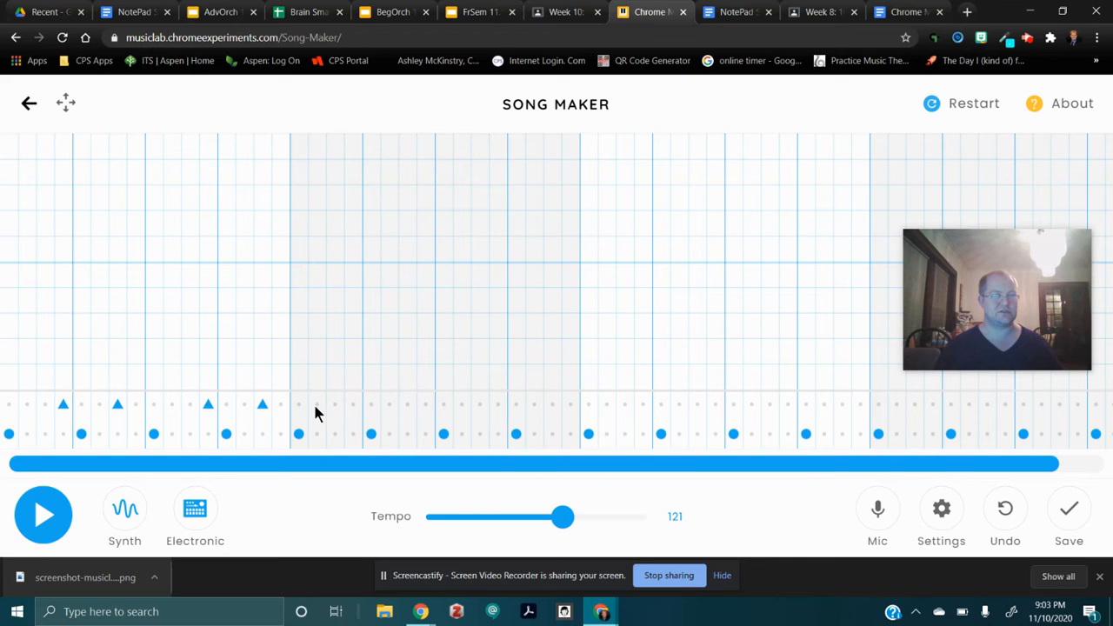
# Add high drum hits on subdivisions 4, 7, 10, 12 and 15 of the second measure.
pyautogui.click(407, 405)
pyautogui.click(462, 405)
pyautogui.click(499, 406)
pyautogui.click(552, 406)
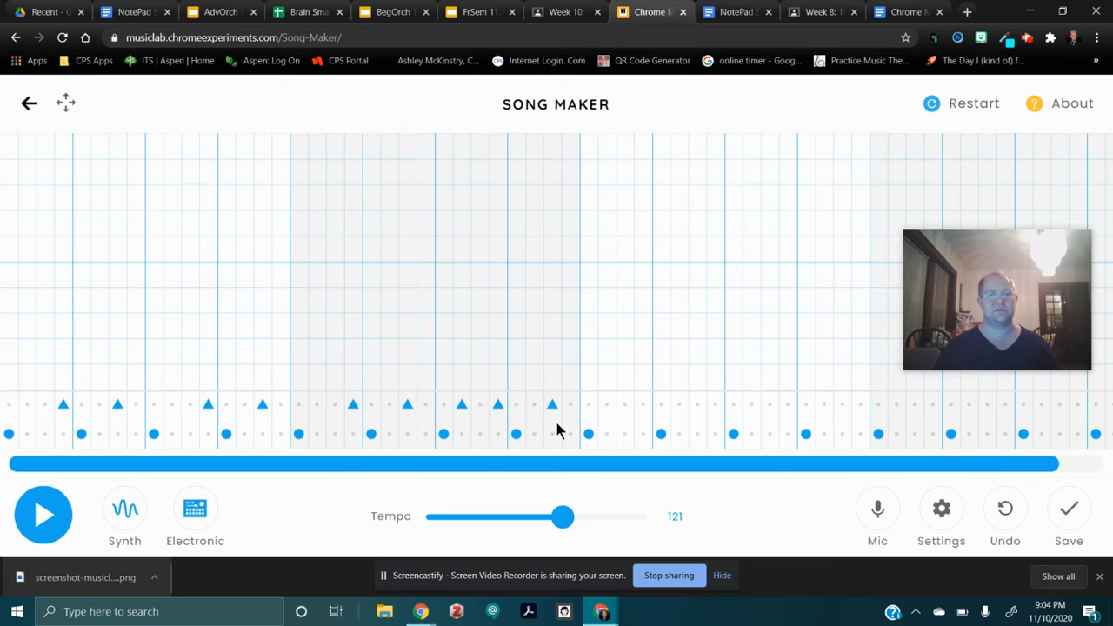
# Repeat the first measure's high drum pattern in the third measure, on subdivisions 4, 7, 12 and 15.
pyautogui.click(643, 406)
pyautogui.click(697, 407)
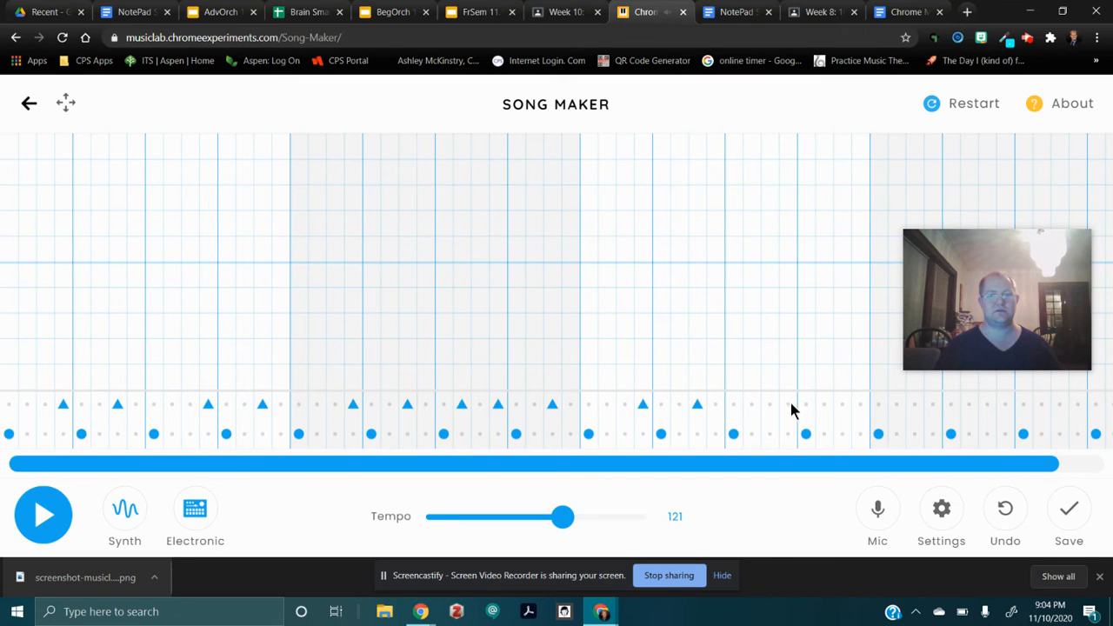
pyautogui.click(789, 406)
pyautogui.click(842, 405)
# Add high drum hits on subdivisions 4, 7, 10 and 12 of the fourth measure.
pyautogui.click(931, 406)
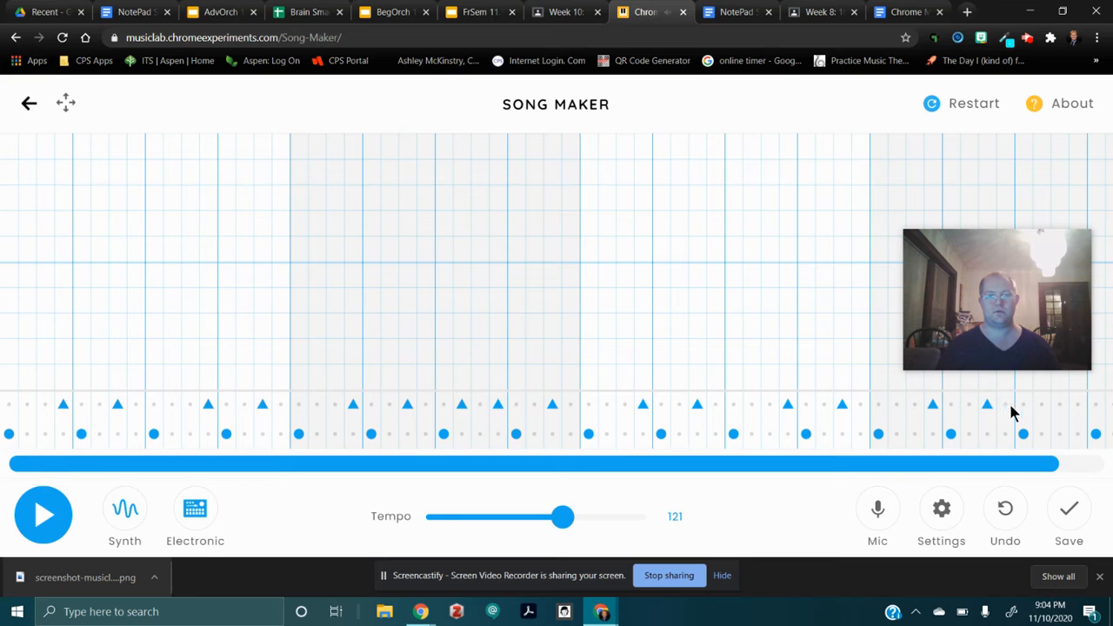
pyautogui.click(1076, 406)
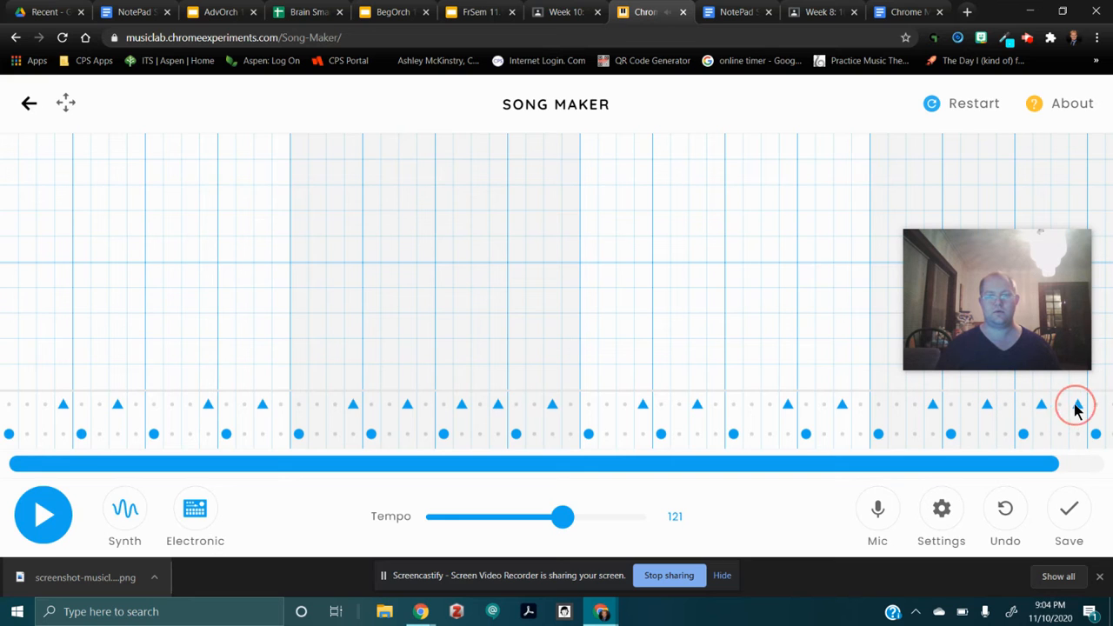
pyautogui.moveTo(1045, 462); pyautogui.dragTo(1111, 462)
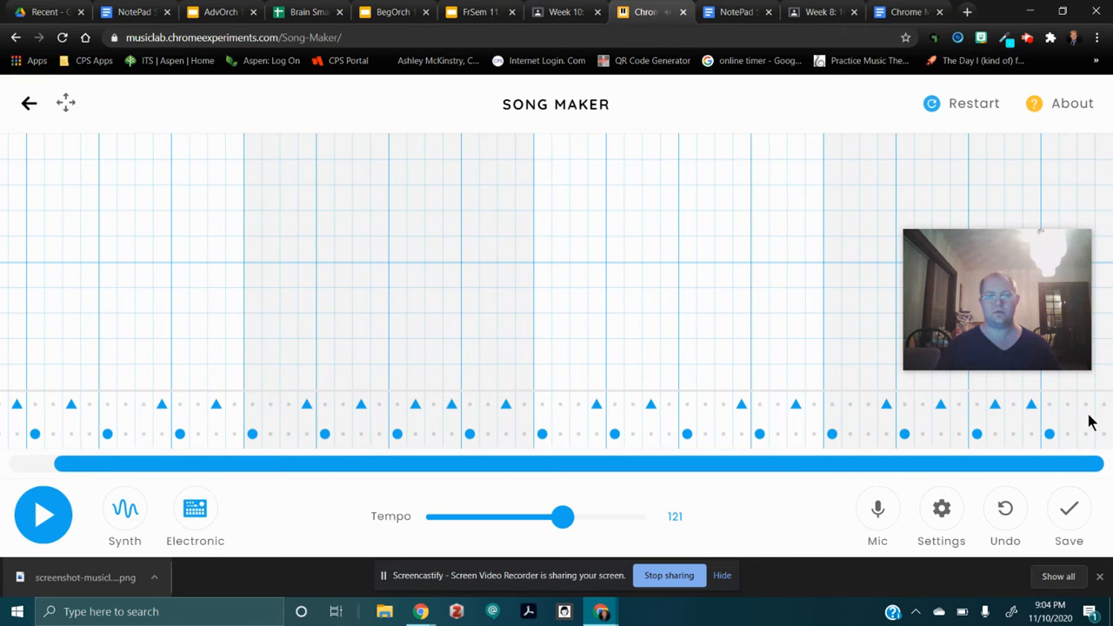
pyautogui.moveTo(1019, 467); pyautogui.dragTo(893, 471)
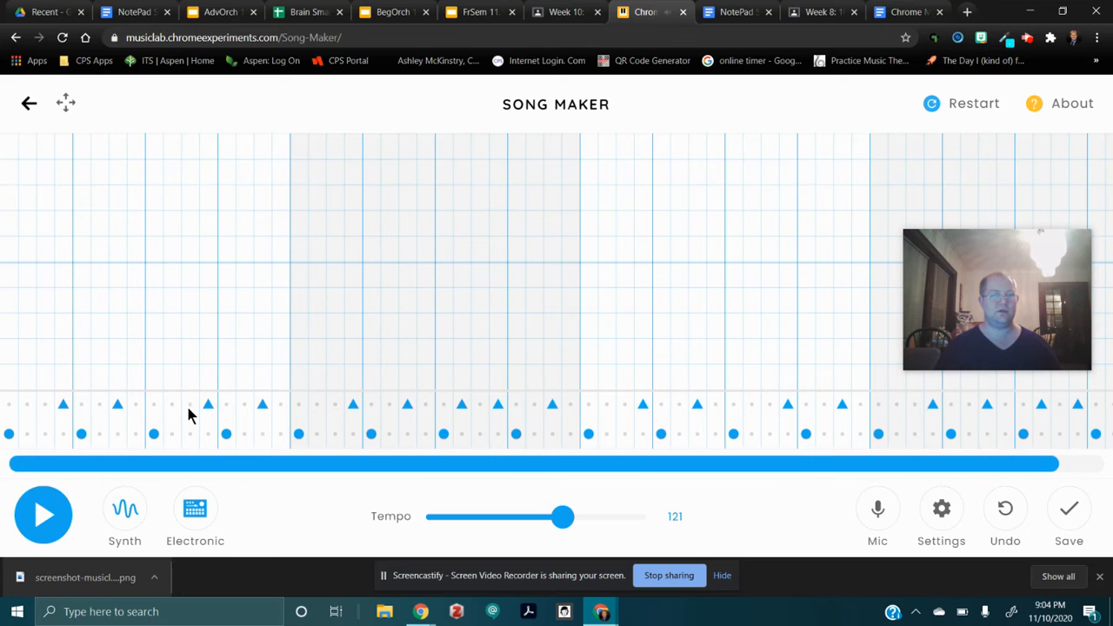
# Play back the drum rhythm from the beginning, and stop the playback.
pyautogui.click(45, 519)
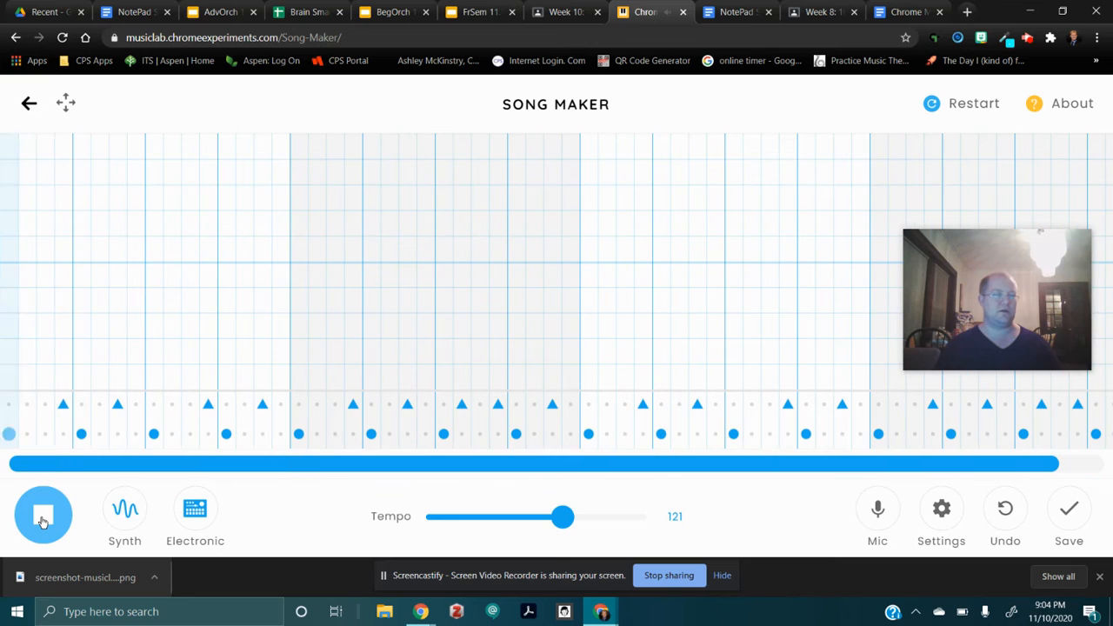
pyautogui.click(43, 518)
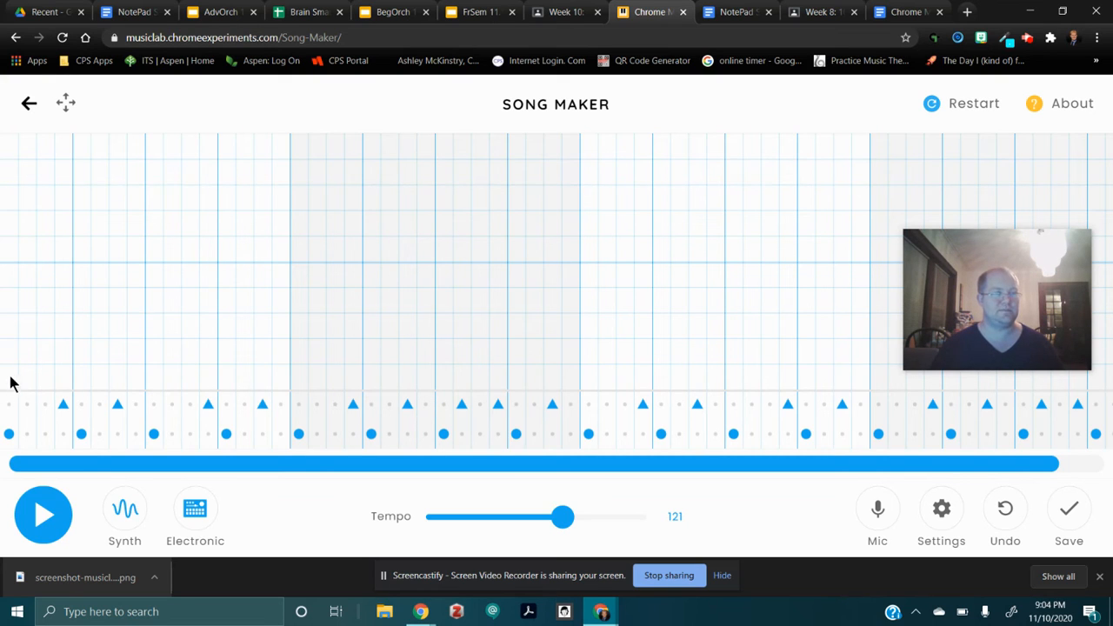
# Try filling the lowest five melody rows across every subdivision of the first measure, and erase all the notes.
pyautogui.moveTo(8, 379); pyautogui.dragTo(15, 267)
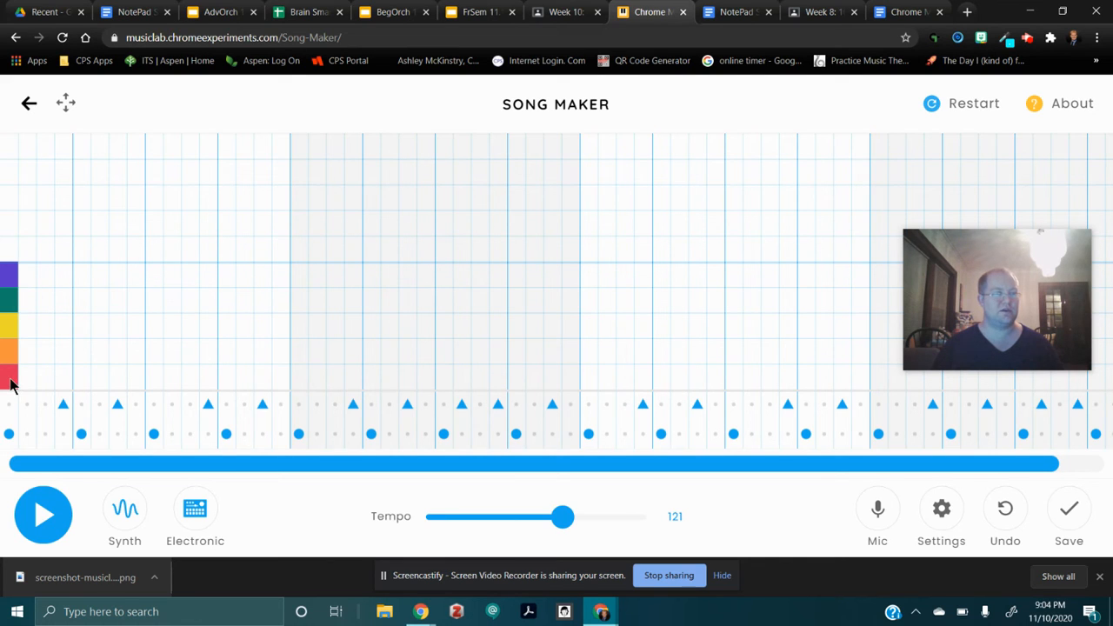
pyautogui.moveTo(14, 356); pyautogui.dragTo(7, 274)
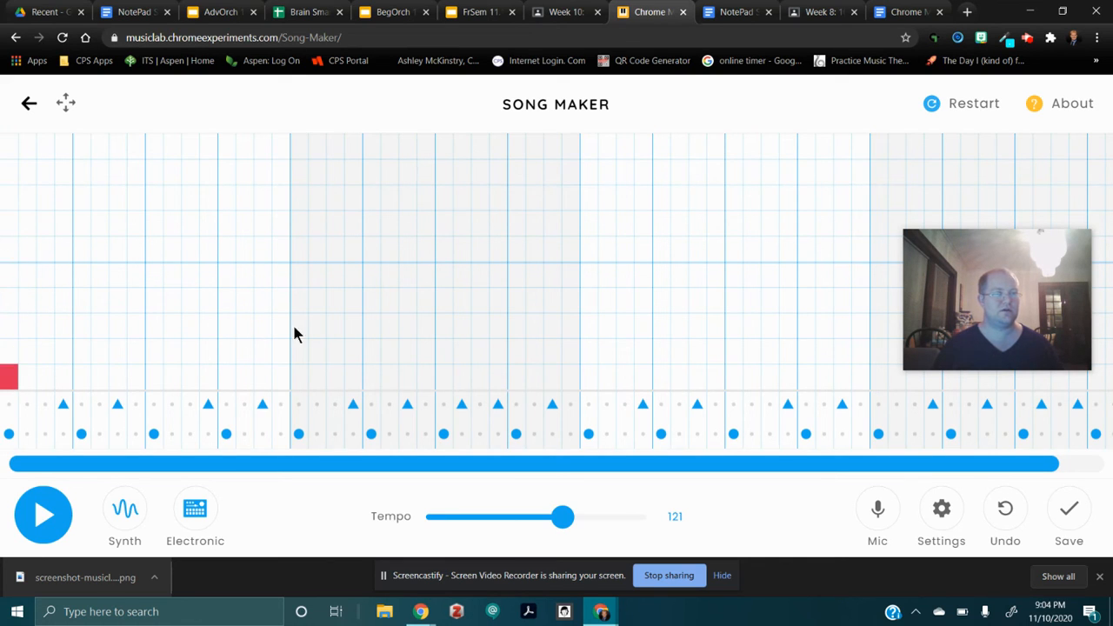
pyautogui.click(281, 377)
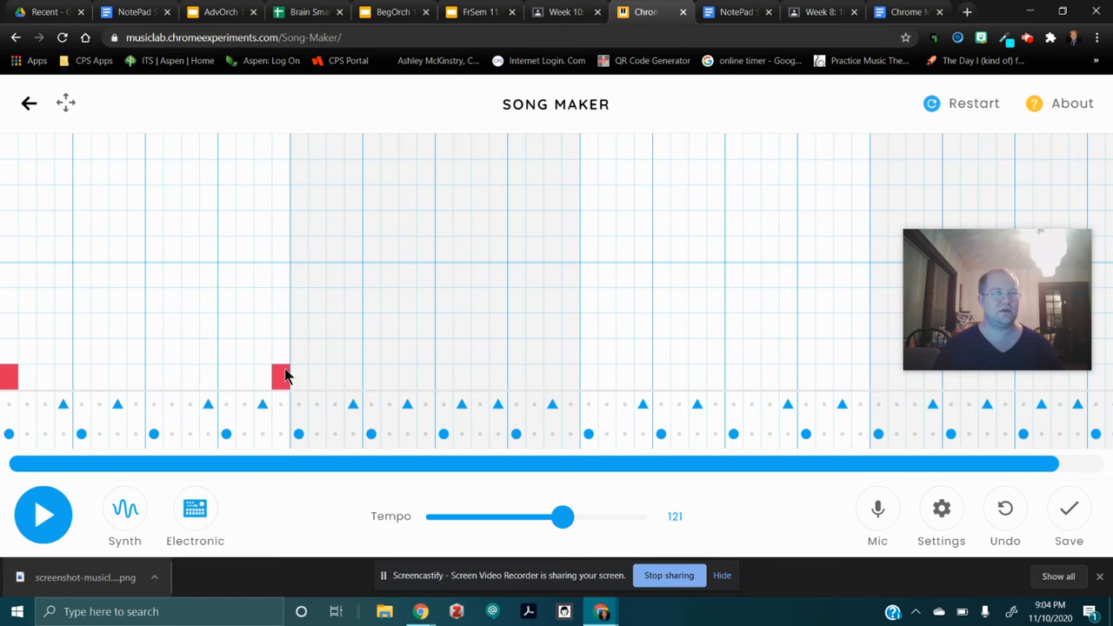
pyautogui.moveTo(8, 378); pyautogui.dragTo(214, 404)
pyautogui.moveTo(281, 384)
pyautogui.mouseDown()
pyautogui.moveTo(296, 377)
pyautogui.moveTo(200, 375)
pyautogui.moveTo(286, 385)
pyautogui.mouseUp()
pyautogui.click(299, 380)
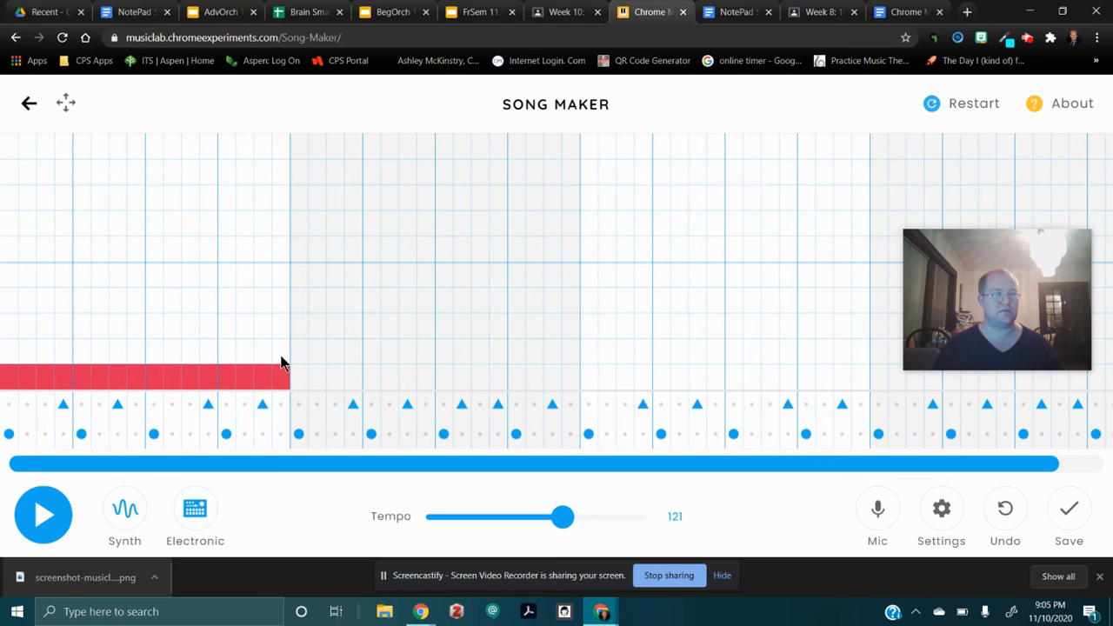
pyautogui.moveTo(283, 365)
pyautogui.mouseDown()
pyautogui.moveTo(281, 269)
pyautogui.moveTo(19, 278)
pyautogui.moveTo(8, 348)
pyautogui.moveTo(257, 363)
pyautogui.mouseUp()
pyautogui.moveTo(266, 317)
pyautogui.mouseDown()
pyautogui.moveTo(204, 295)
pyautogui.moveTo(69, 299)
pyautogui.moveTo(30, 319)
pyautogui.moveTo(244, 326)
pyautogui.moveTo(236, 303)
pyautogui.moveTo(246, 318)
pyautogui.mouseUp()
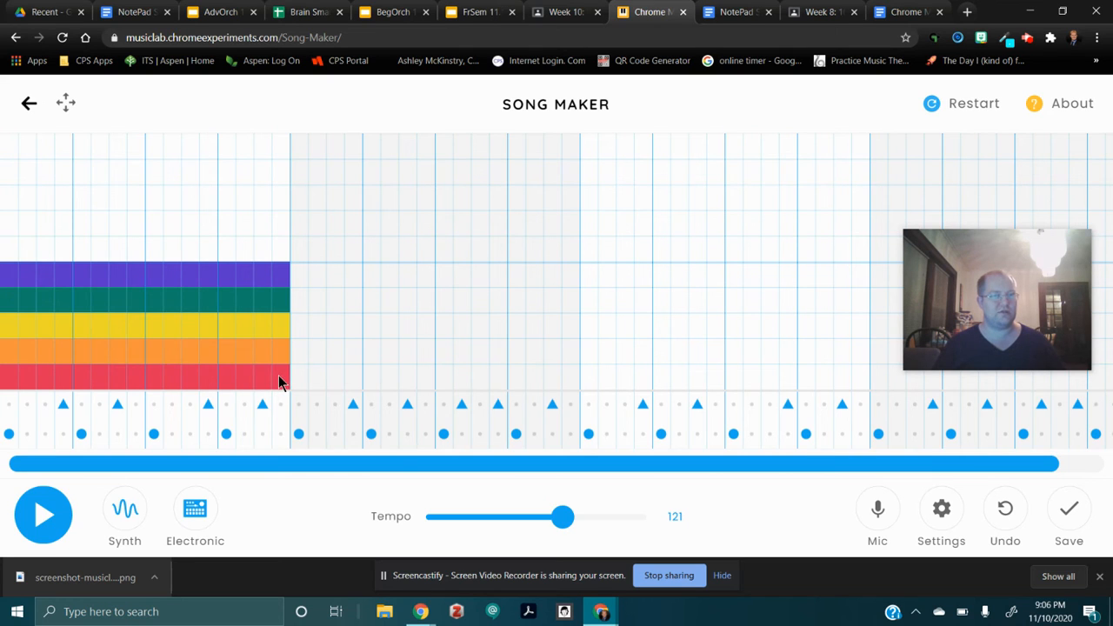
pyautogui.moveTo(278, 380)
pyautogui.mouseDown()
pyautogui.moveTo(17, 378)
pyautogui.moveTo(8, 273)
pyautogui.moveTo(165, 287)
pyautogui.moveTo(281, 273)
pyautogui.moveTo(284, 356)
pyautogui.moveTo(38, 360)
pyautogui.moveTo(32, 319)
pyautogui.moveTo(70, 301)
pyautogui.moveTo(246, 309)
pyautogui.moveTo(235, 324)
pyautogui.moveTo(47, 324)
pyautogui.moveTo(183, 280)
pyautogui.mouseUp()
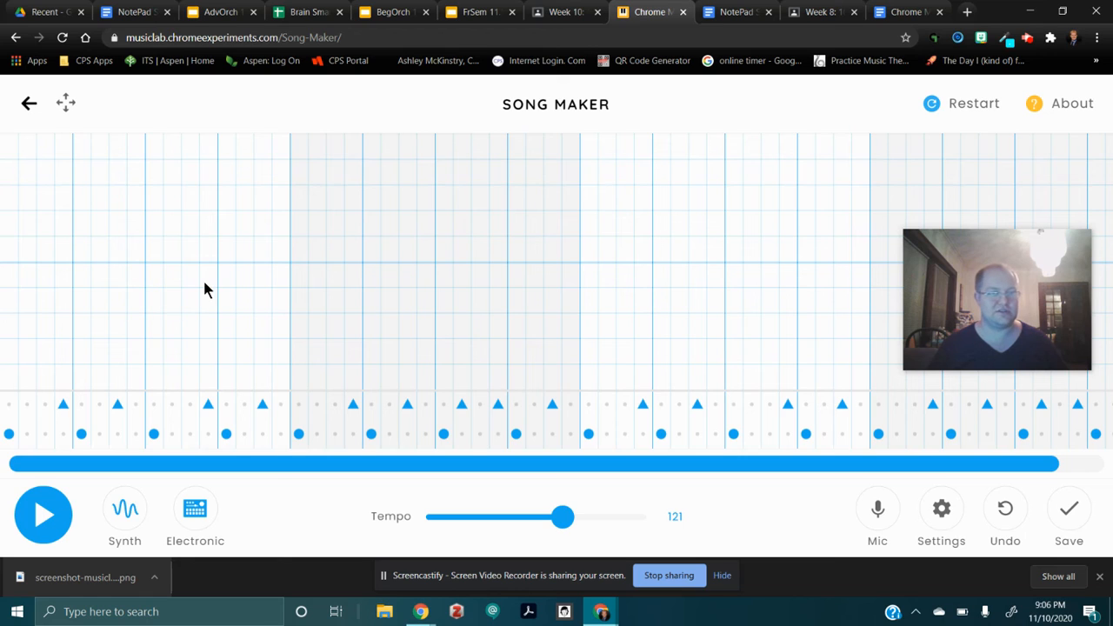
# Build a rising five-note melody from the lowest row in the first measure, spaced two subdivisions apart, red through purple.
pyautogui.click(7, 378)
pyautogui.click(45, 323)
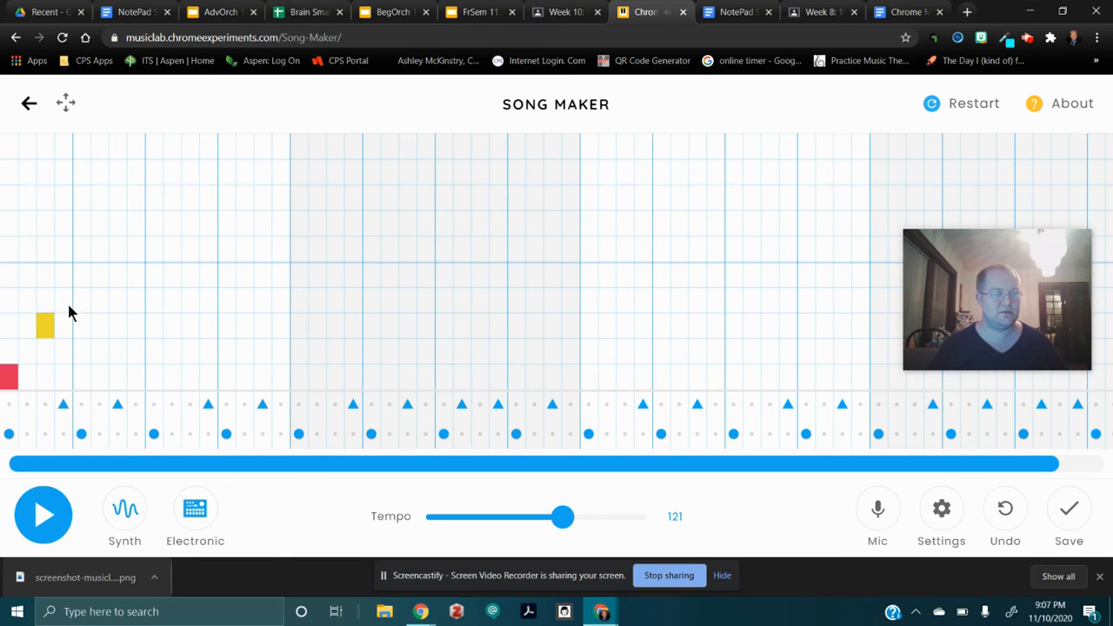
pyautogui.click(29, 346)
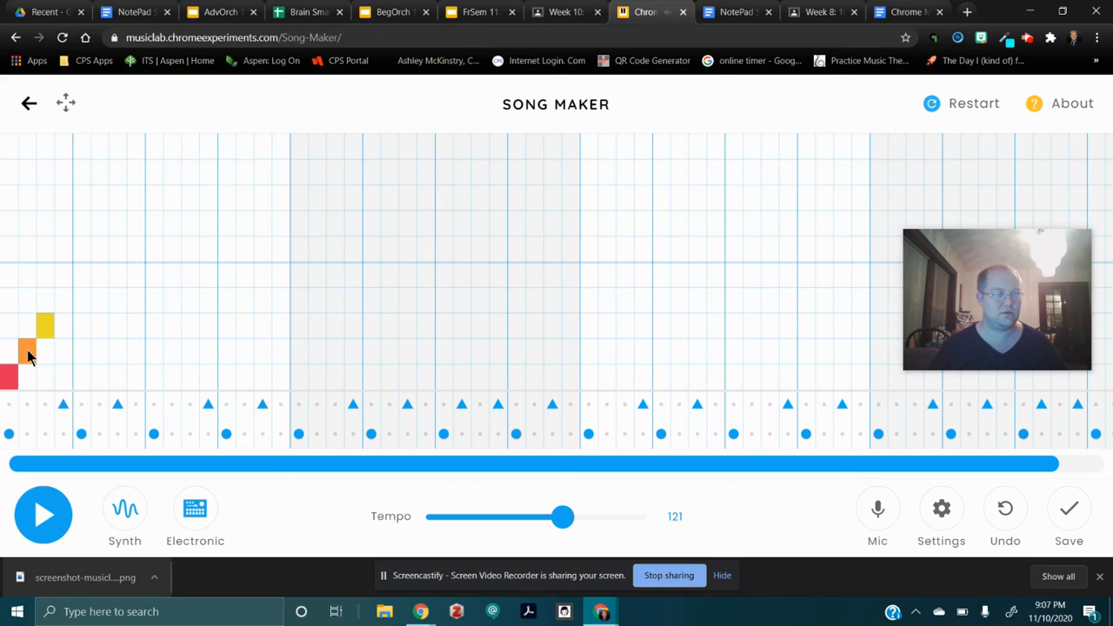
pyautogui.click(27, 351)
pyautogui.click(42, 346)
pyautogui.click(46, 327)
pyautogui.click(80, 326)
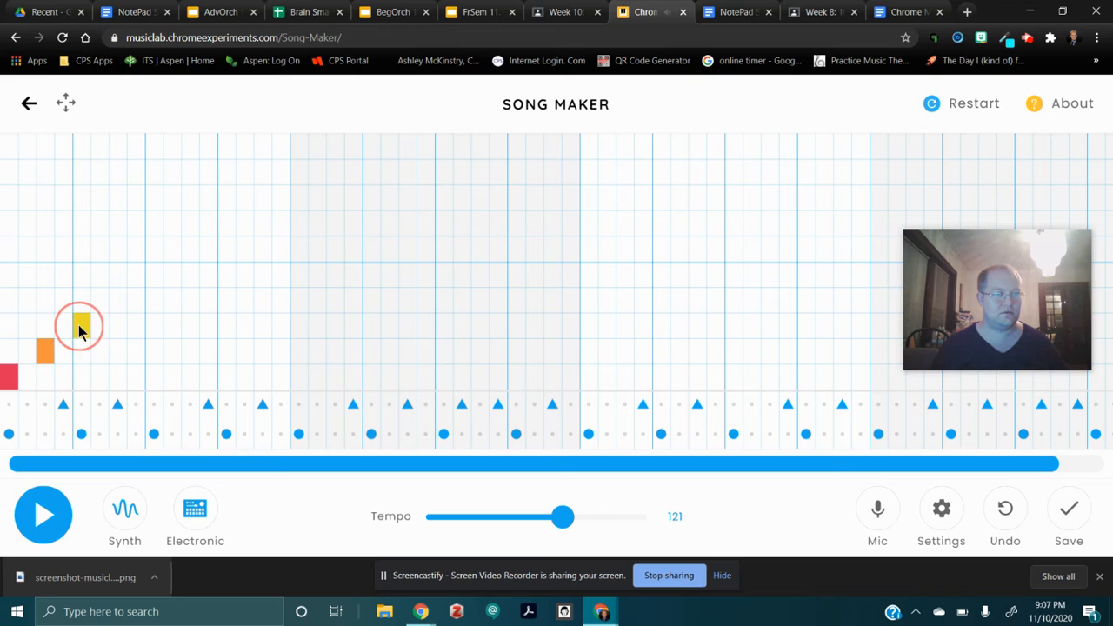
pyautogui.click(118, 300)
pyautogui.click(154, 275)
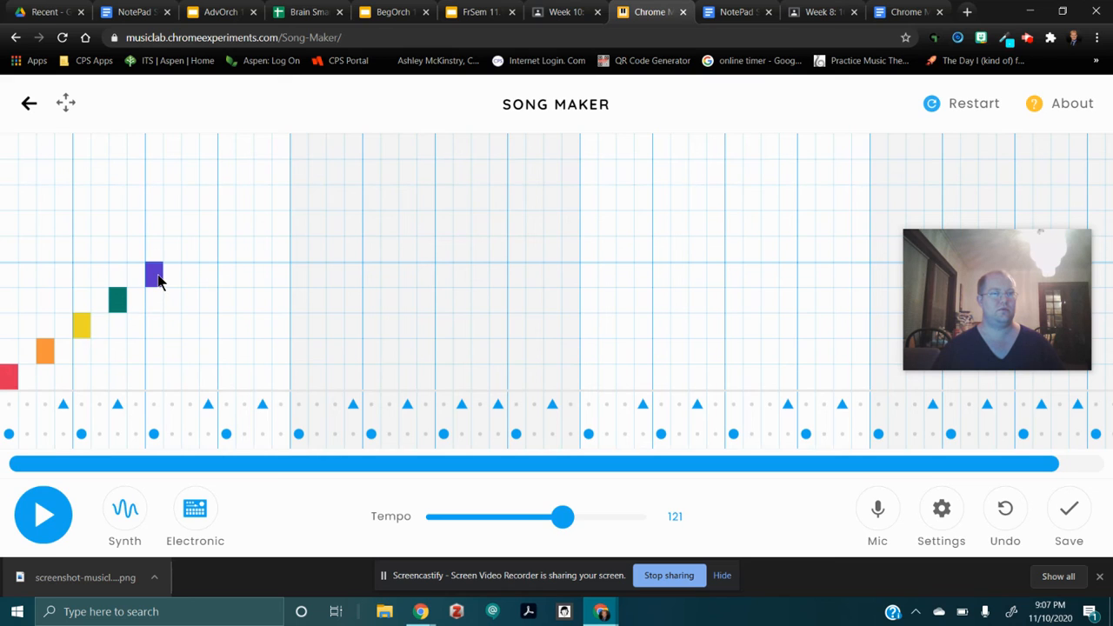
# Try out high yellow, green and purple notes on subdivision 15 of the first measure.
pyautogui.doubleClick(157, 275)
pyautogui.click(268, 202)
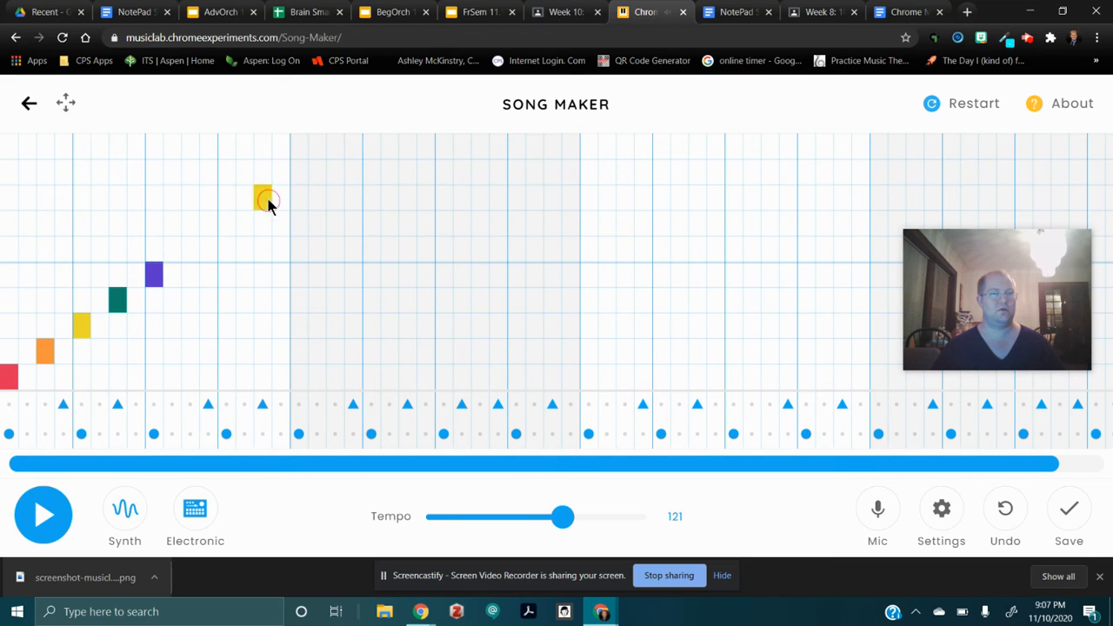
pyautogui.click(267, 170)
pyautogui.click(266, 155)
pyautogui.click(262, 171)
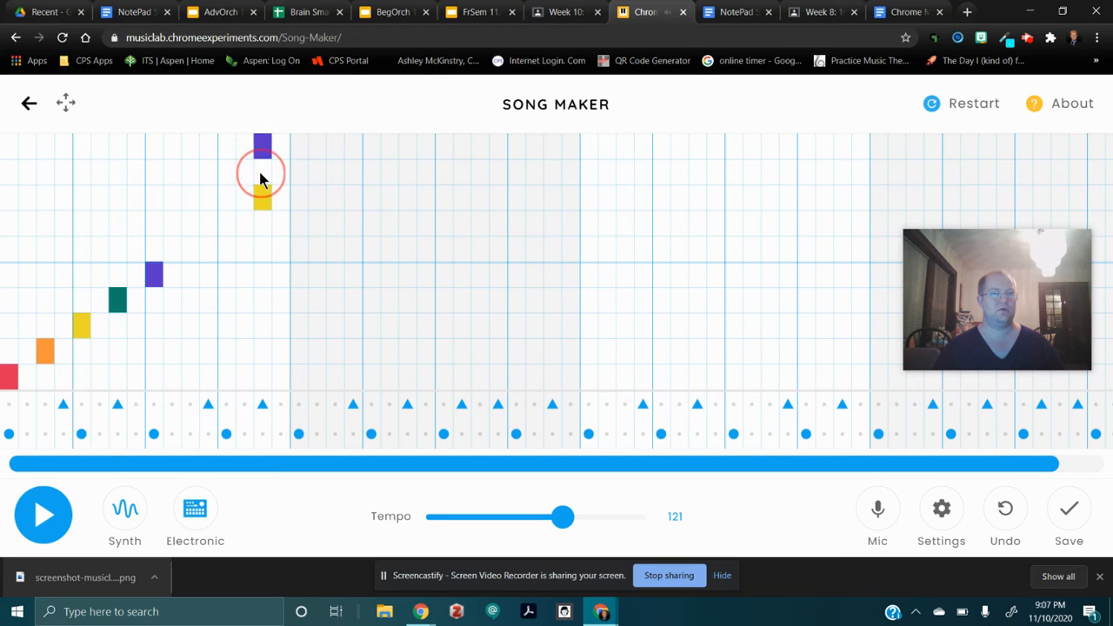
pyautogui.click(266, 199)
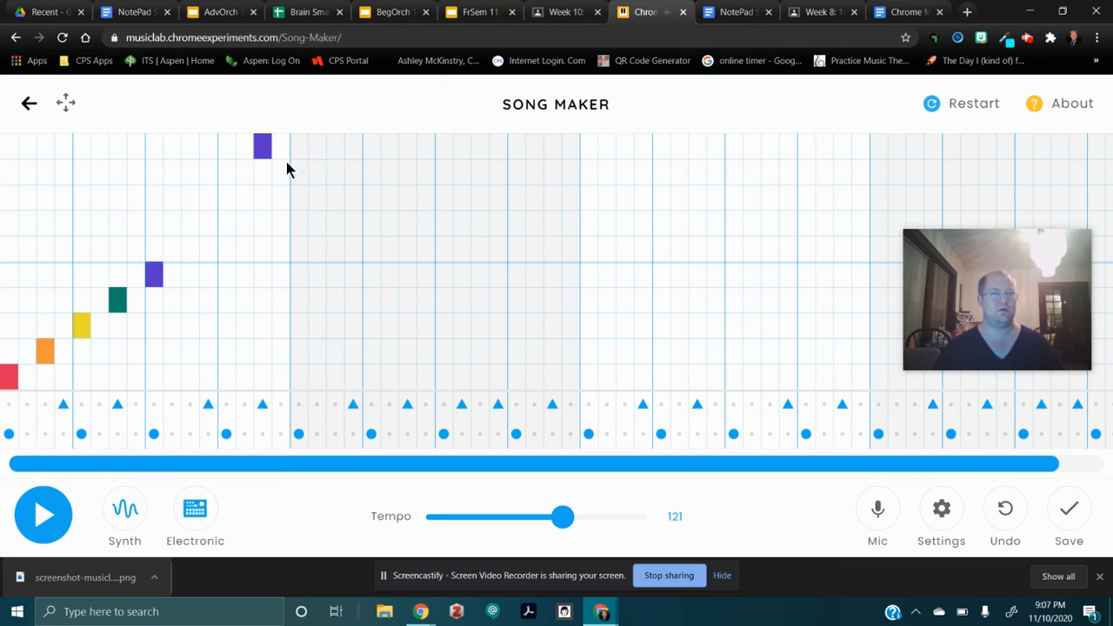
# Move the high purple note to subdivision 3 of the second measure, and add high green and yellow notes on subdivisions 7 and 11.
pyautogui.click(336, 206)
pyautogui.click(264, 152)
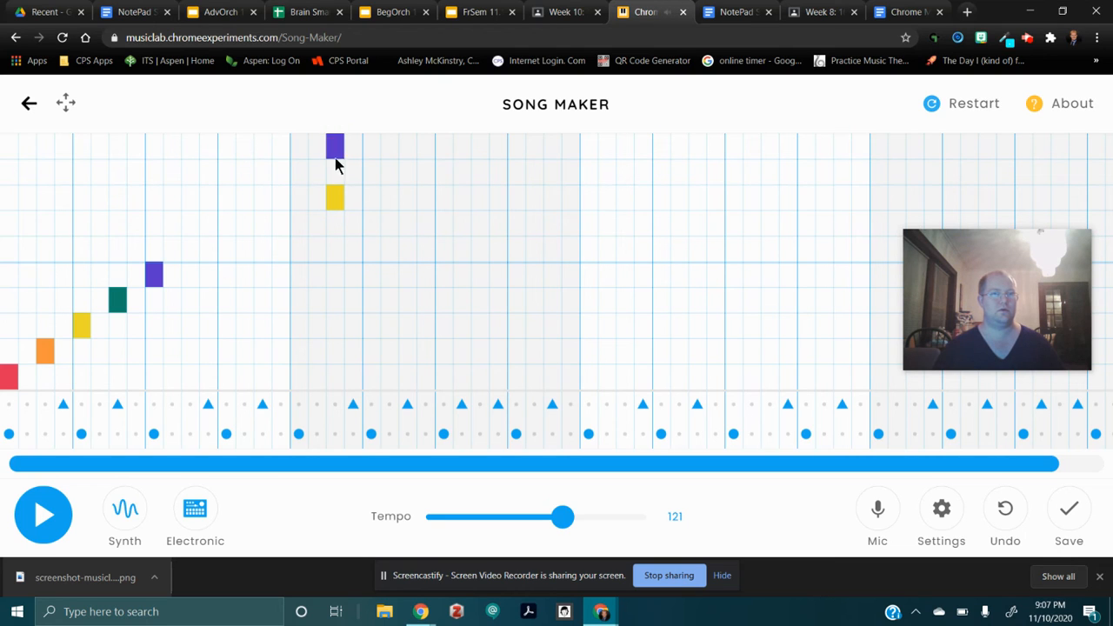
pyautogui.moveTo(392, 193); pyautogui.dragTo(386, 174)
pyautogui.click(409, 172)
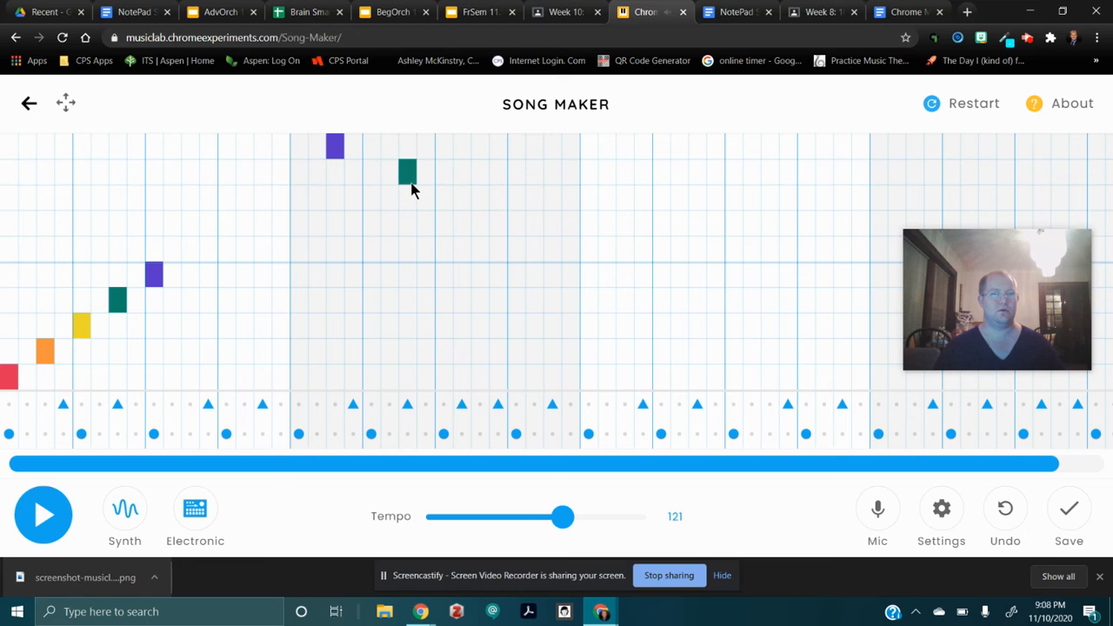
pyautogui.click(462, 200)
pyautogui.click(476, 206)
pyautogui.click(464, 200)
# Add an upper-octave red note on subdivision 13 and an orange note on subdivision 15 of the second measure.
pyautogui.click(516, 251)
pyautogui.click(517, 250)
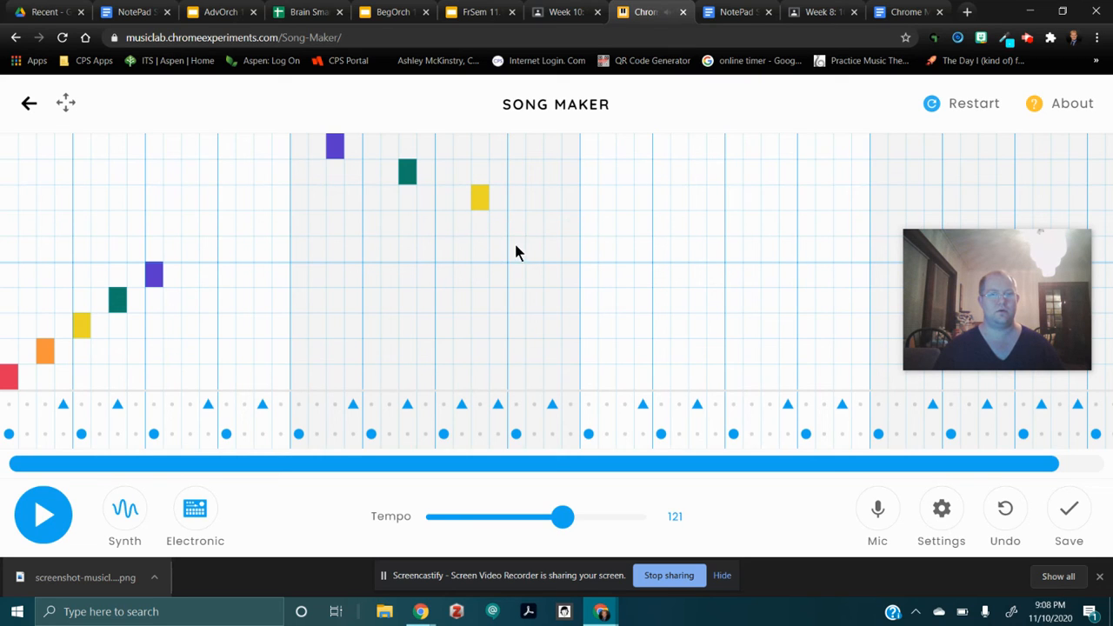
pyautogui.click(516, 251)
pyautogui.click(519, 250)
pyautogui.click(516, 250)
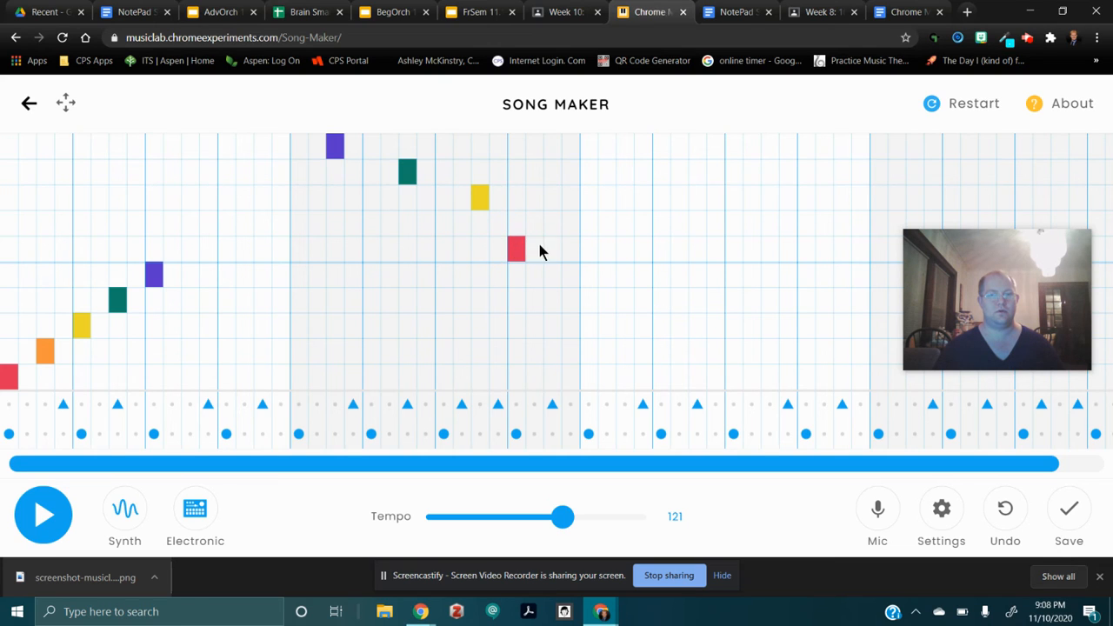
pyautogui.click(557, 228)
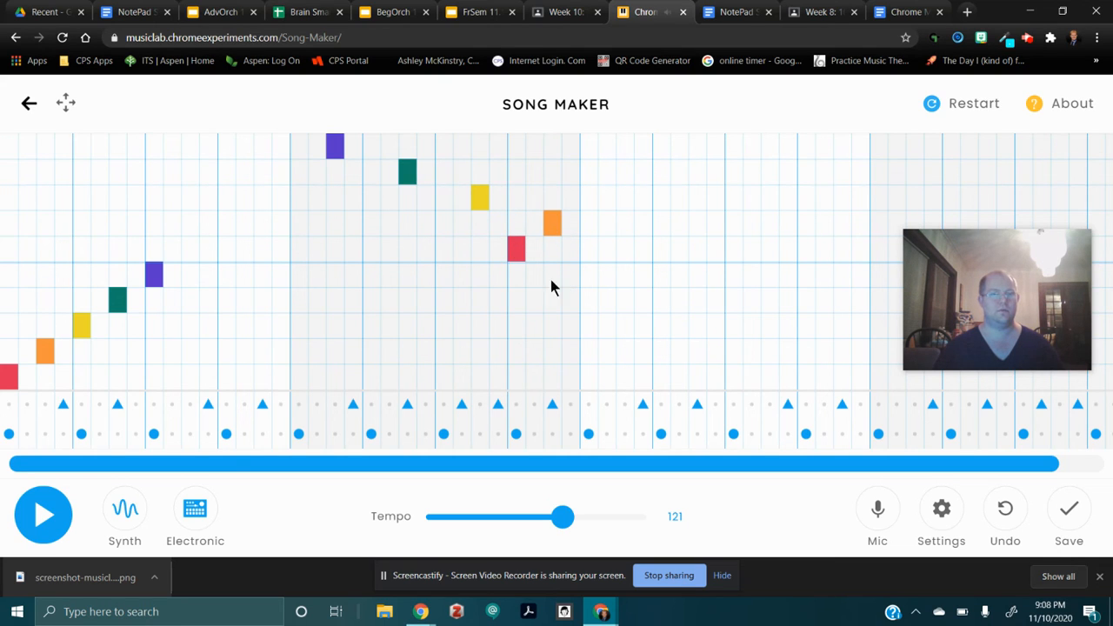
# Play back the first two measures of melody with the drums, and stop the playback.
pyautogui.click(65, 534)
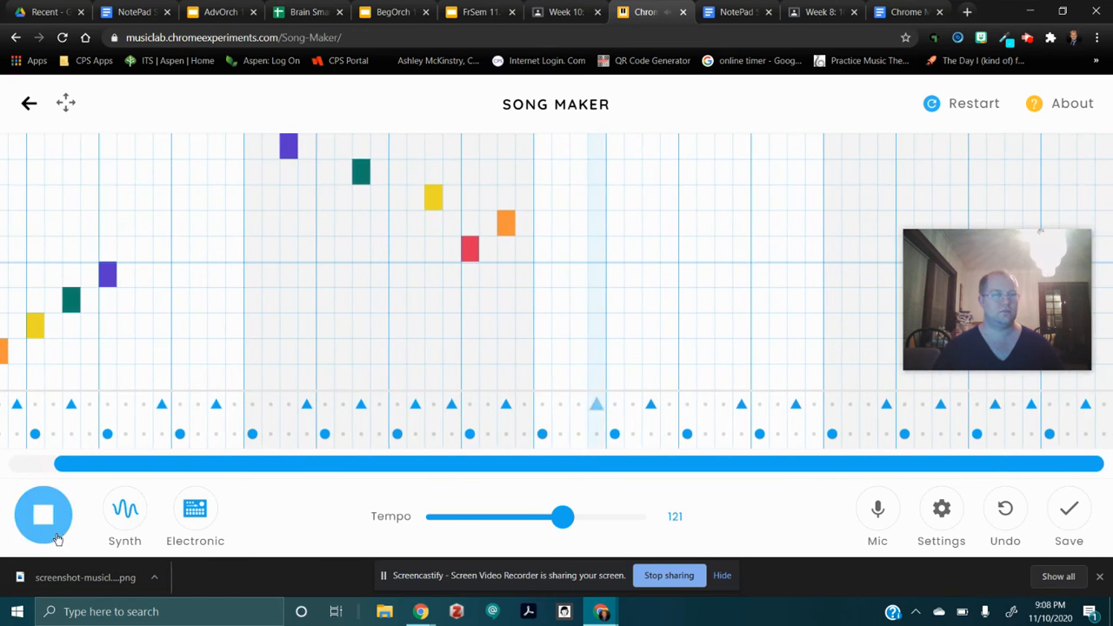
pyautogui.press('space')
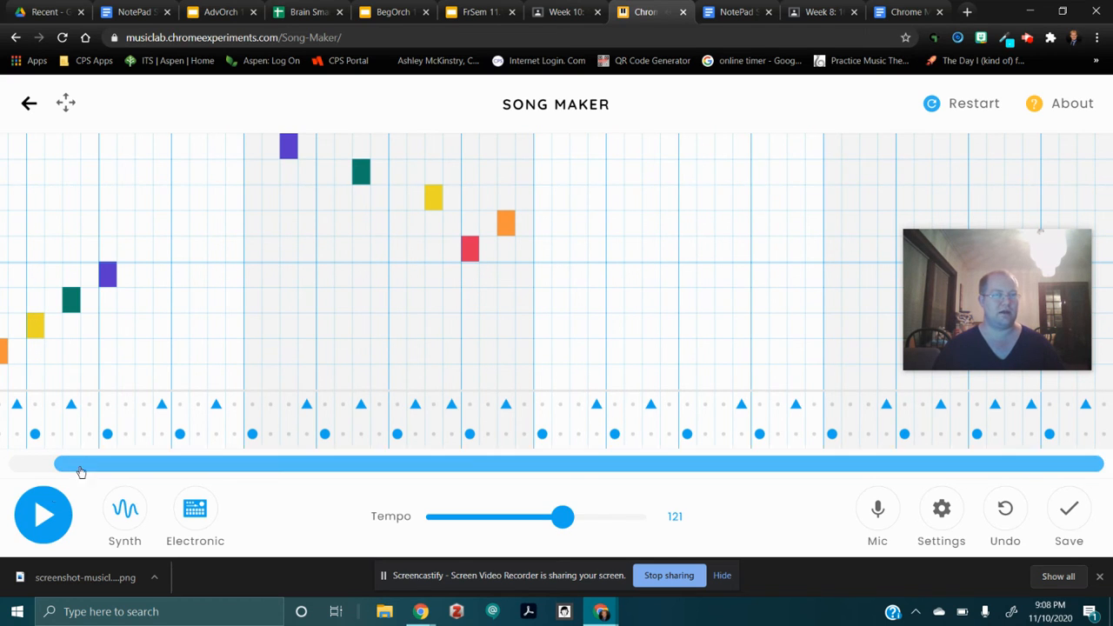
pyautogui.moveTo(84, 473); pyautogui.dragTo(15, 467)
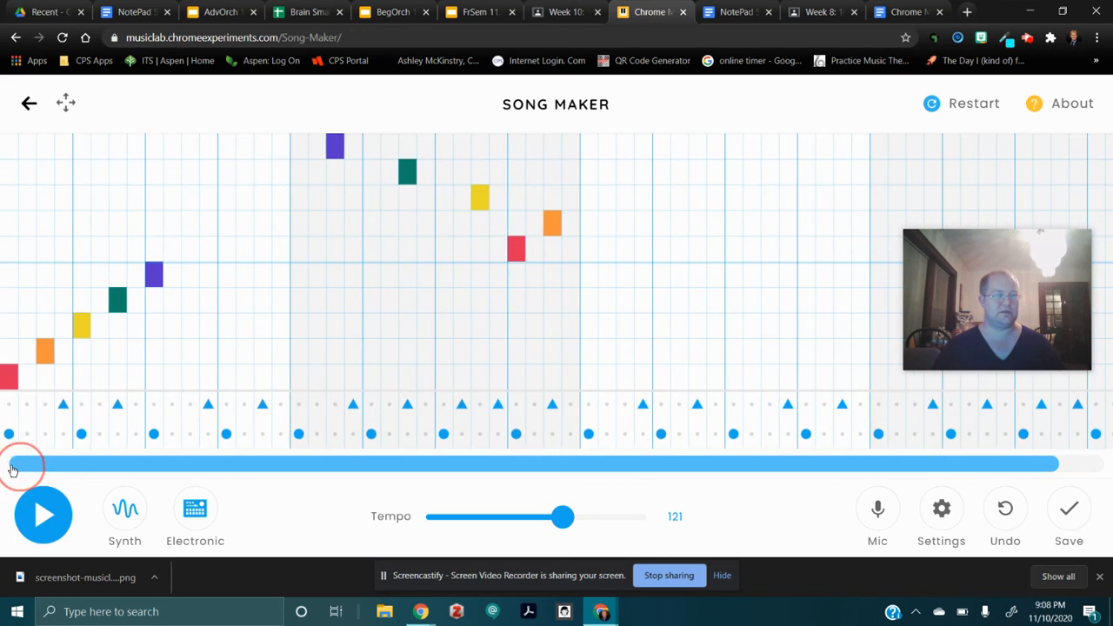
# Build a rising five-note melody from the lowest row in the third measure, red through purple, spaced two subdivisions apart.
pyautogui.click(587, 378)
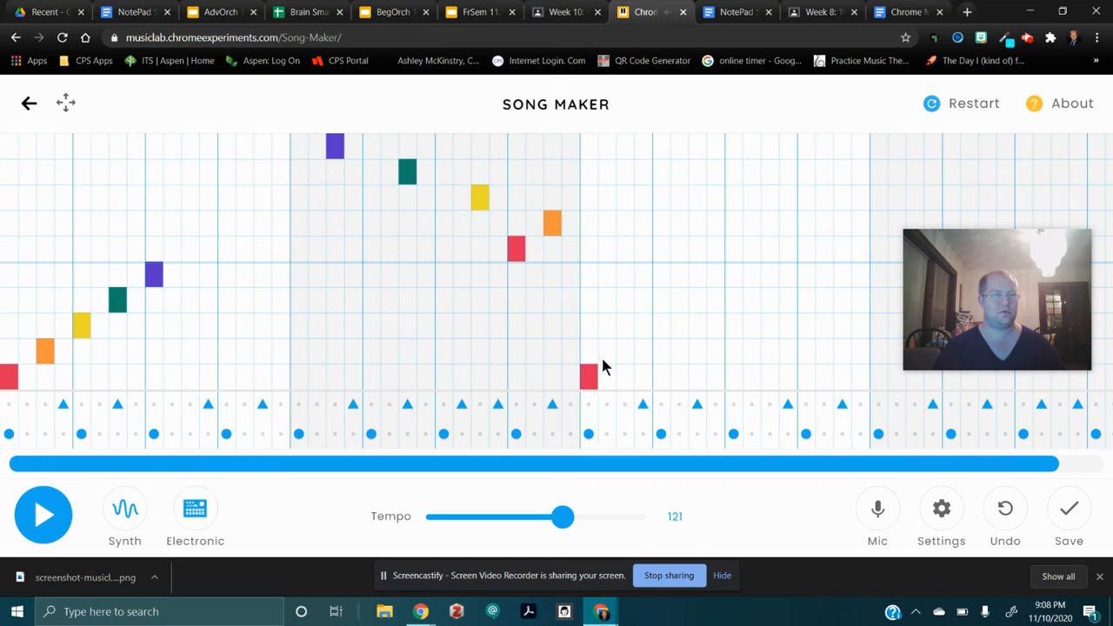
pyautogui.click(590, 381)
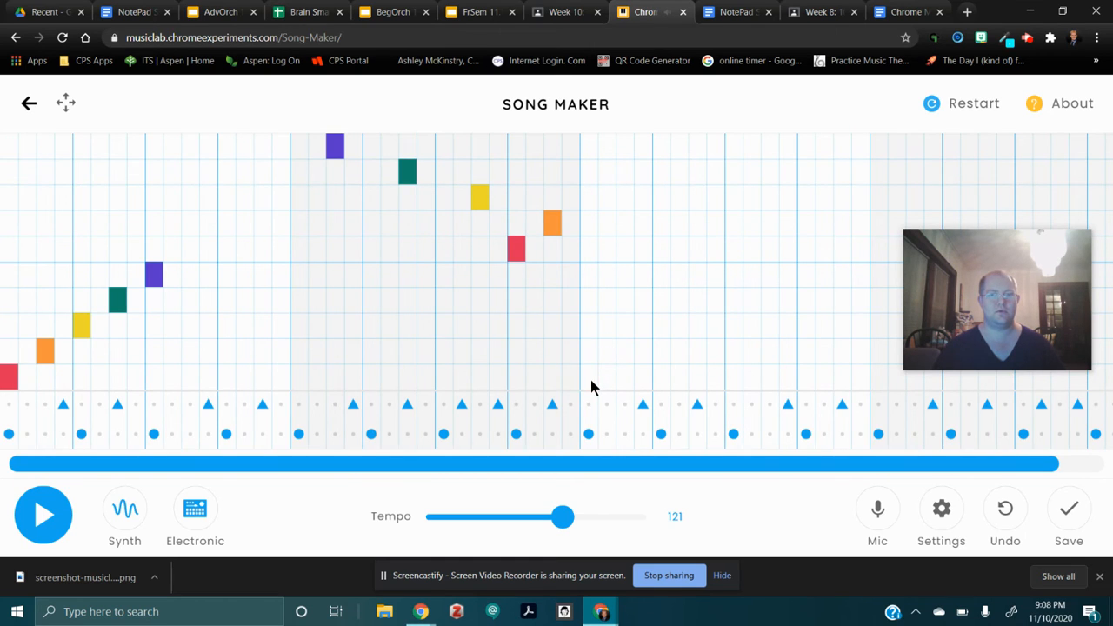
pyautogui.click(592, 385)
pyautogui.click(625, 351)
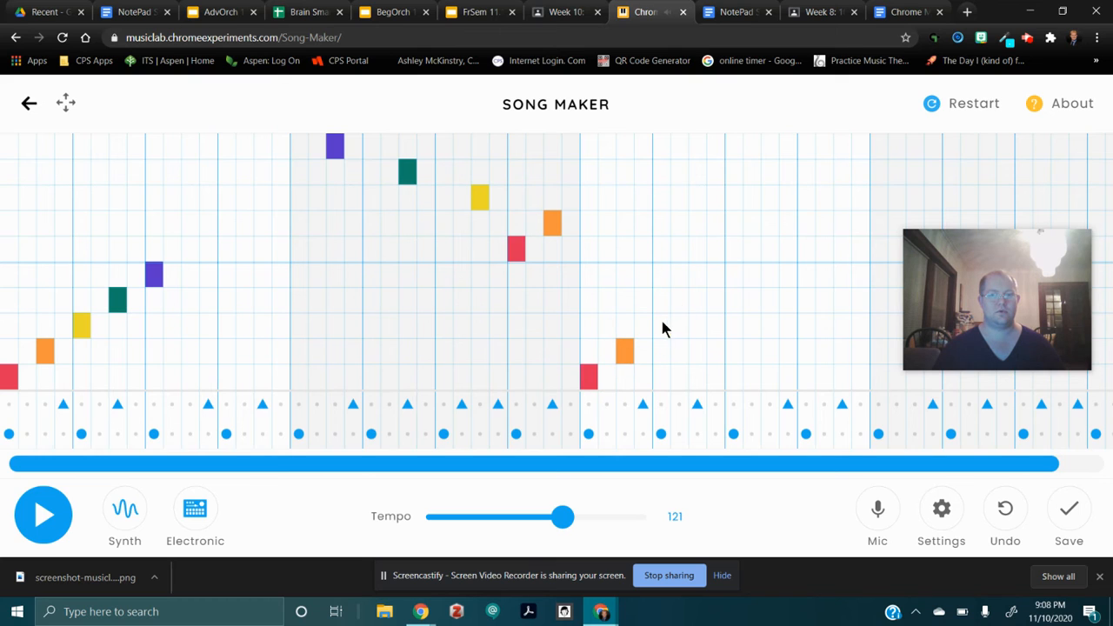
pyautogui.click(663, 327)
pyautogui.click(701, 302)
pyautogui.click(735, 275)
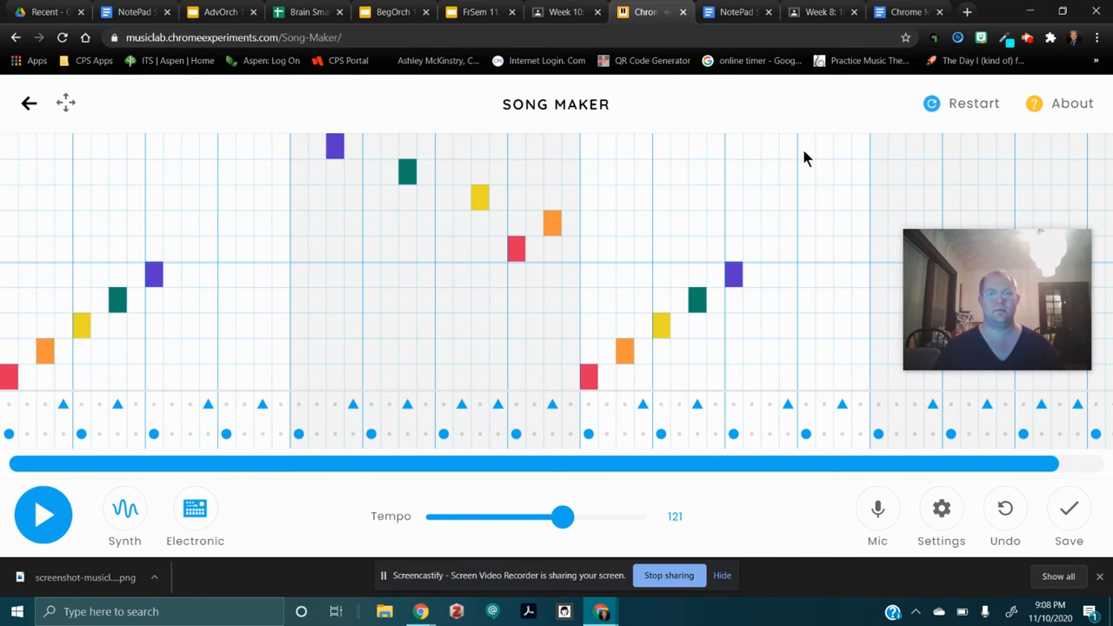
# Build the fourth measure's melody from high purple, green, yellow, red and orange notes on subdivisions 1, 7, 11, 13 and 15.
pyautogui.click(879, 154)
pyautogui.moveTo(999, 262); pyautogui.dragTo(384, 287)
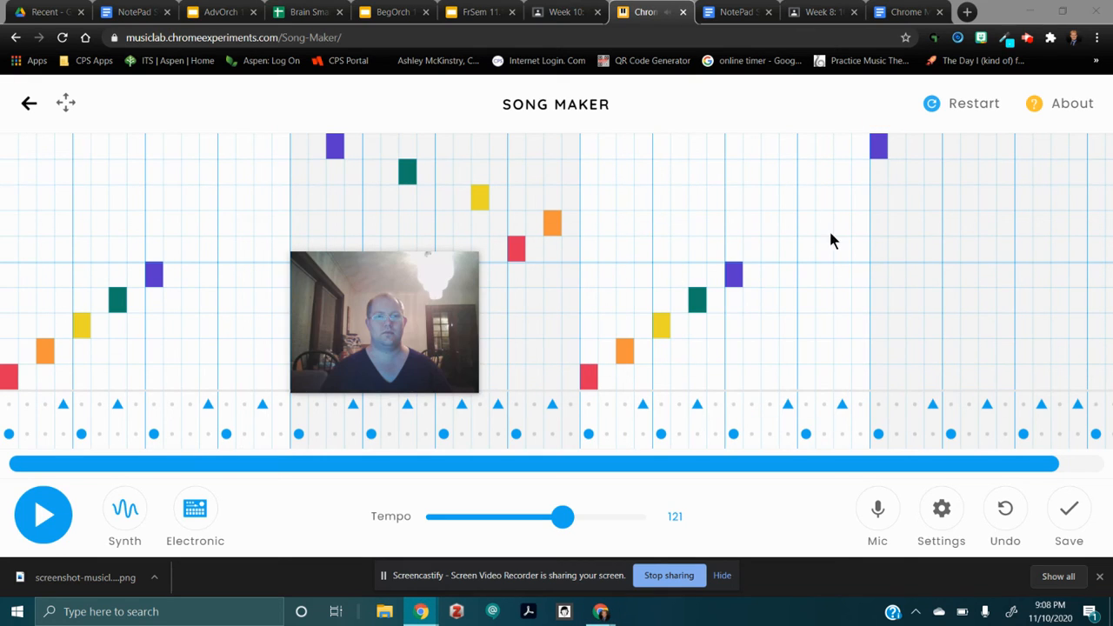
pyautogui.click(973, 176)
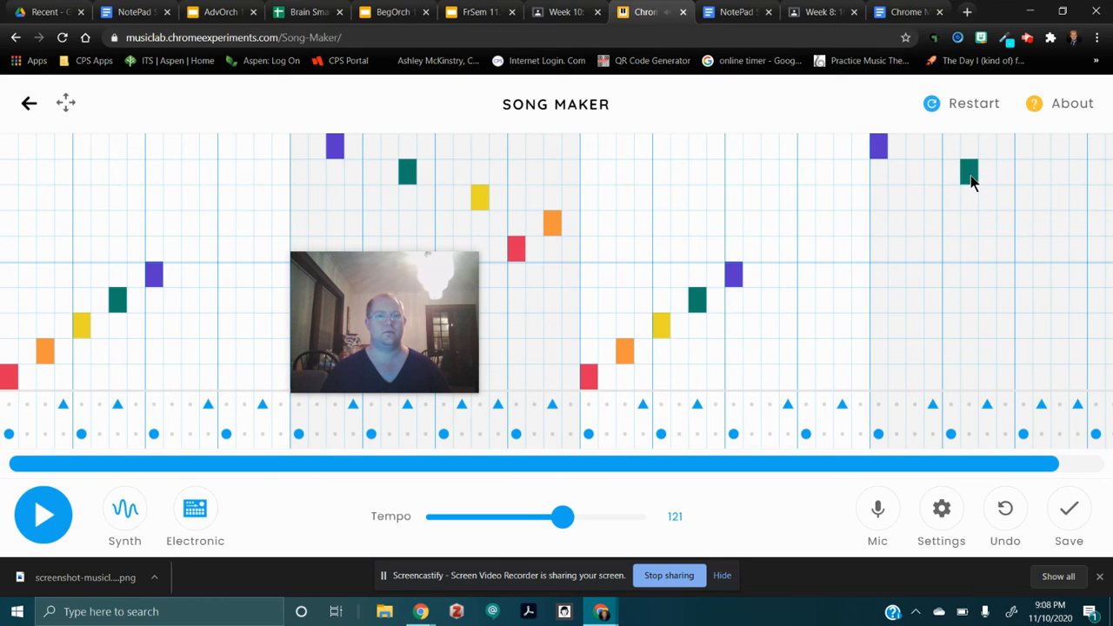
pyautogui.moveTo(972, 181); pyautogui.dragTo(984, 187)
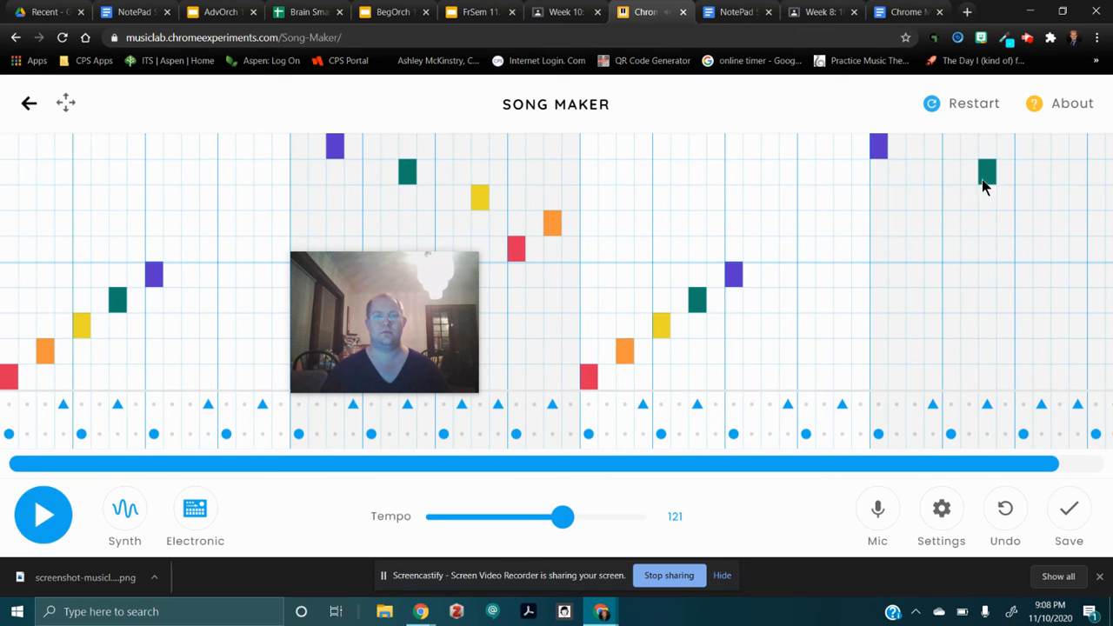
pyautogui.click(1042, 209)
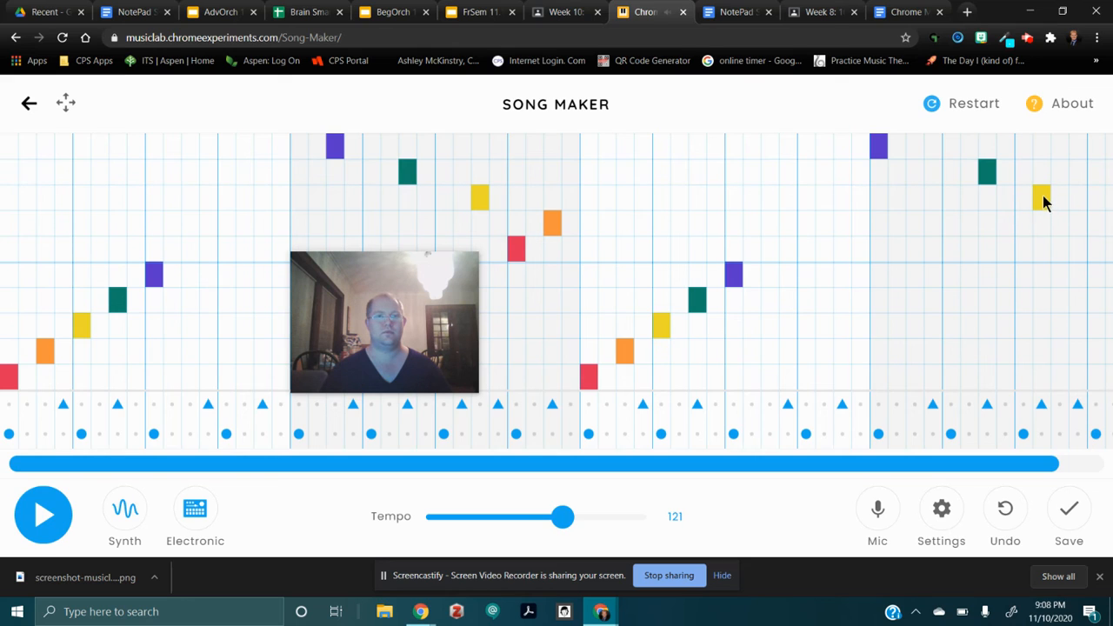
pyautogui.moveTo(1044, 199); pyautogui.dragTo(1060, 206)
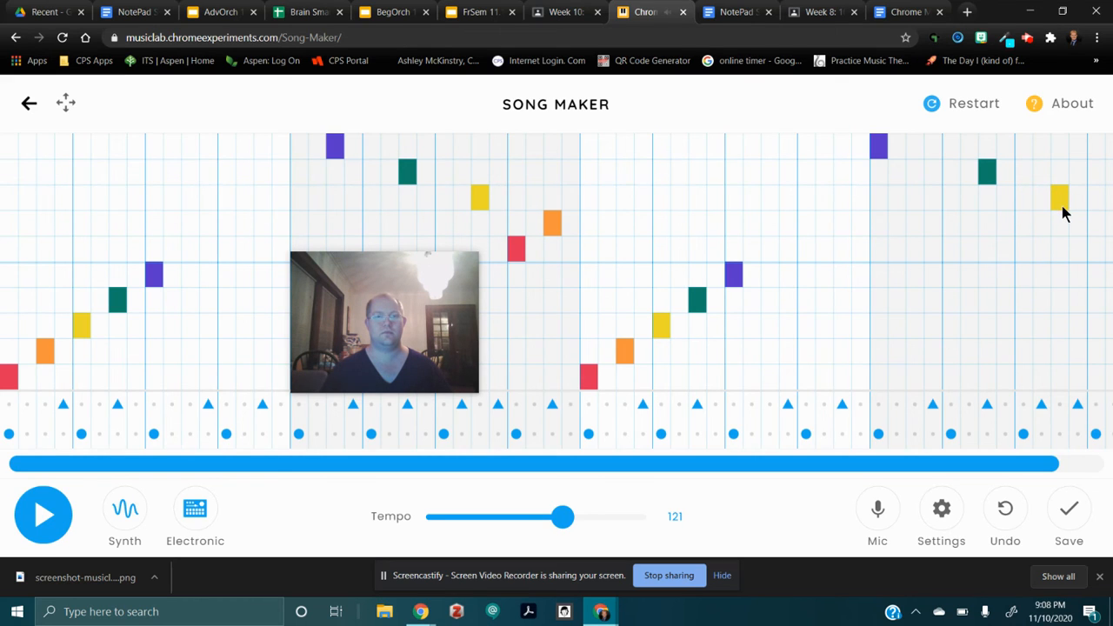
pyautogui.click(1096, 257)
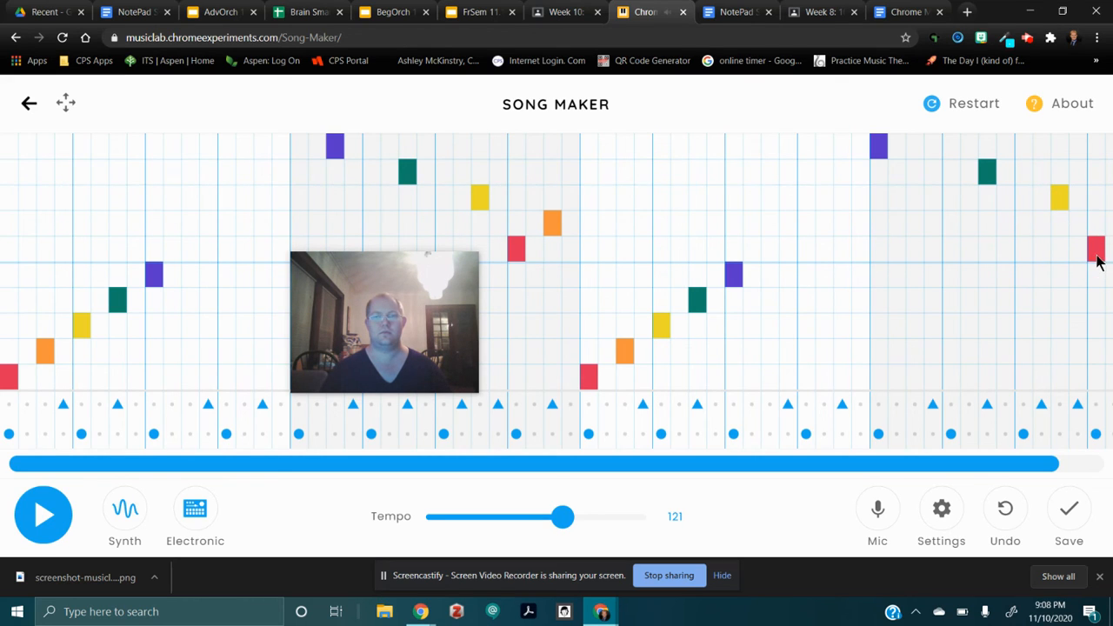
pyautogui.moveTo(1034, 466); pyautogui.dragTo(1079, 466)
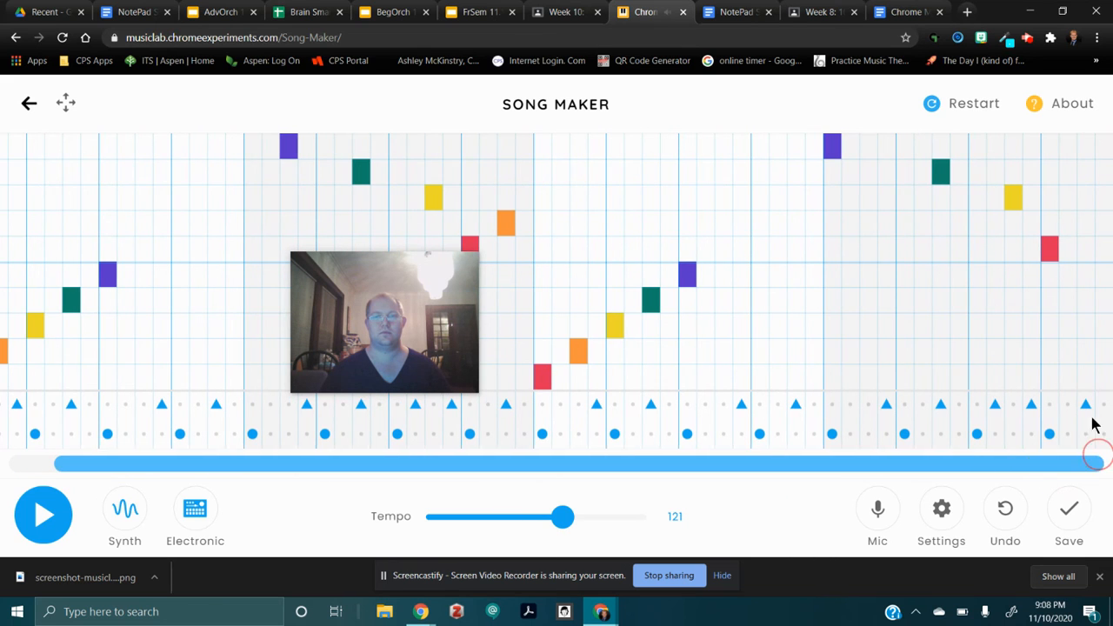
pyautogui.click(1086, 223)
pyautogui.moveTo(1004, 460); pyautogui.dragTo(947, 460)
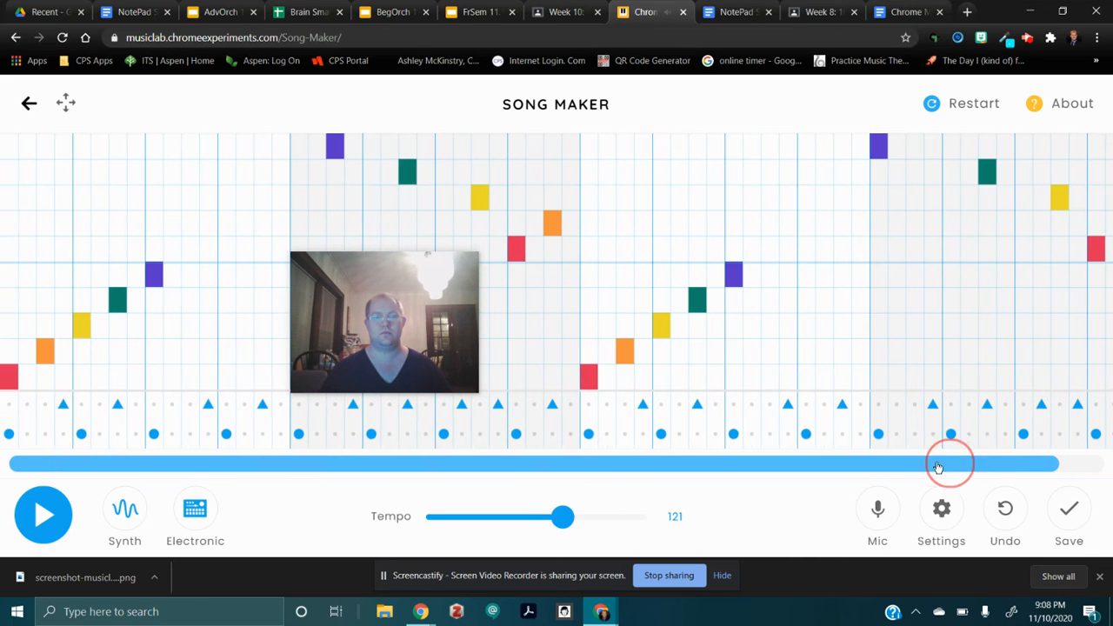
# Play back the complete four-measure song from the beginning, and stop the playback.
pyautogui.click(44, 515)
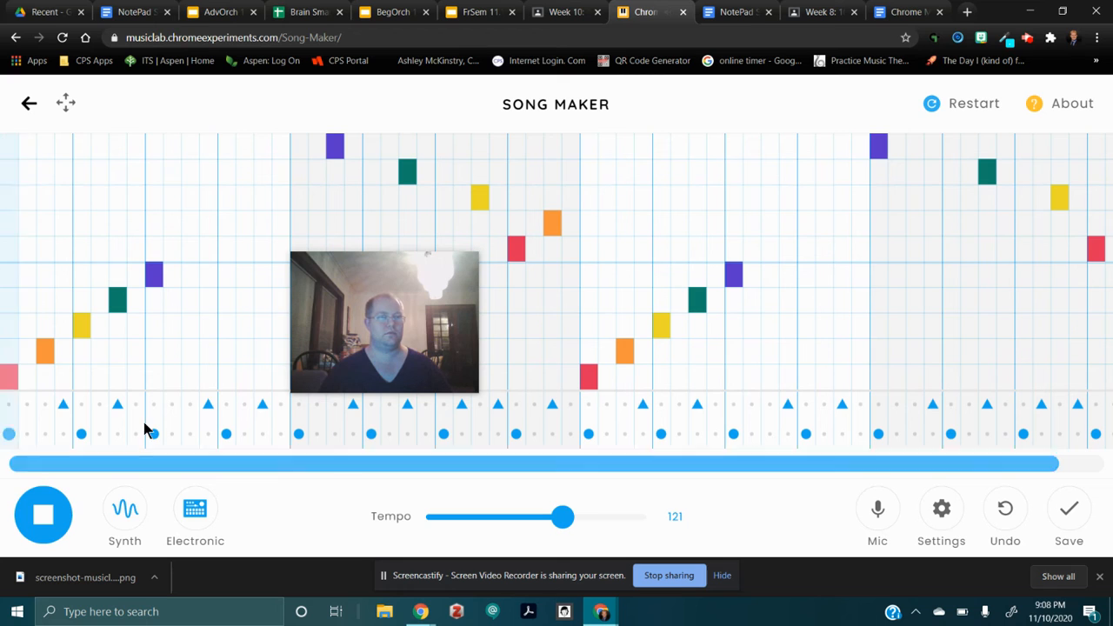
pyautogui.moveTo(394, 303); pyautogui.dragTo(925, 306)
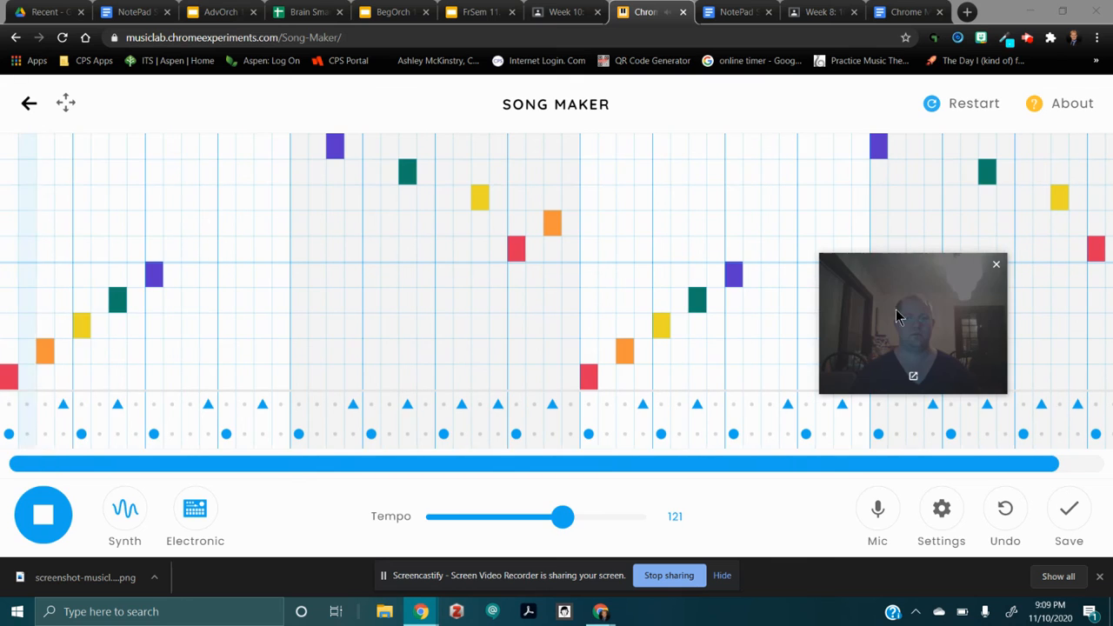
pyautogui.click(47, 514)
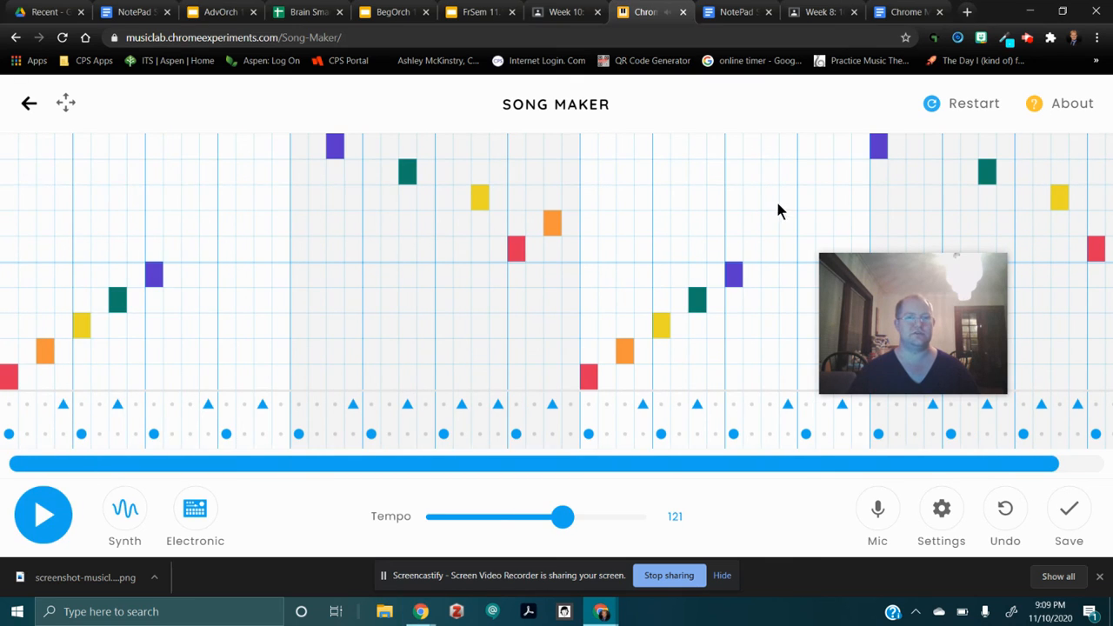
# Move the fourth measure's high purple note to subdivision 3, and play the song through once more.
pyautogui.click(915, 148)
pyautogui.click(880, 150)
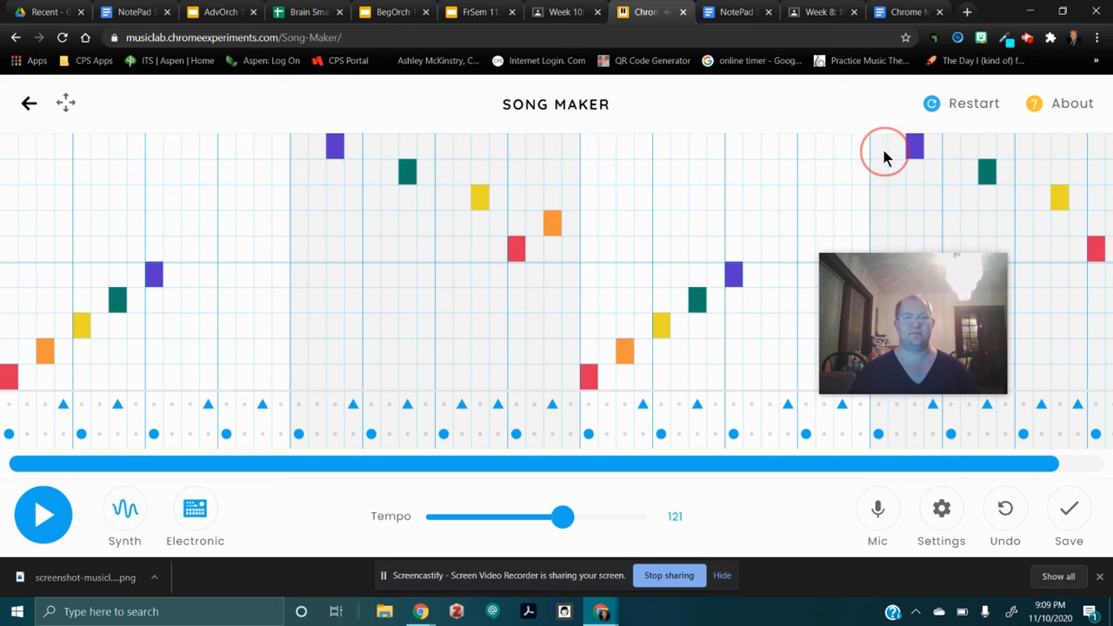
pyautogui.click(40, 518)
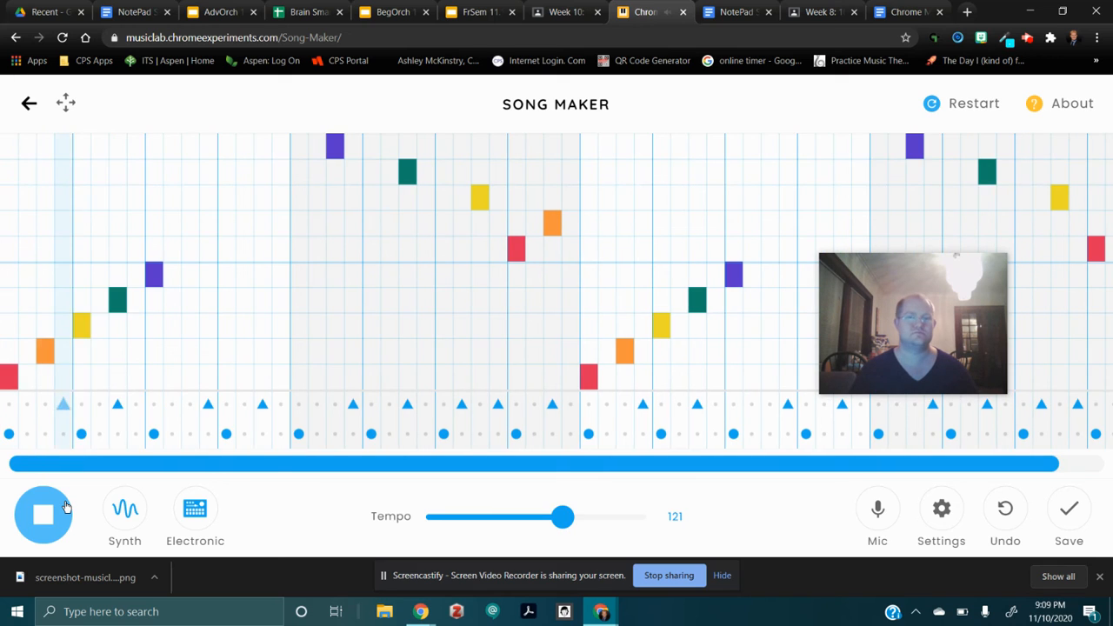
pyautogui.click(45, 518)
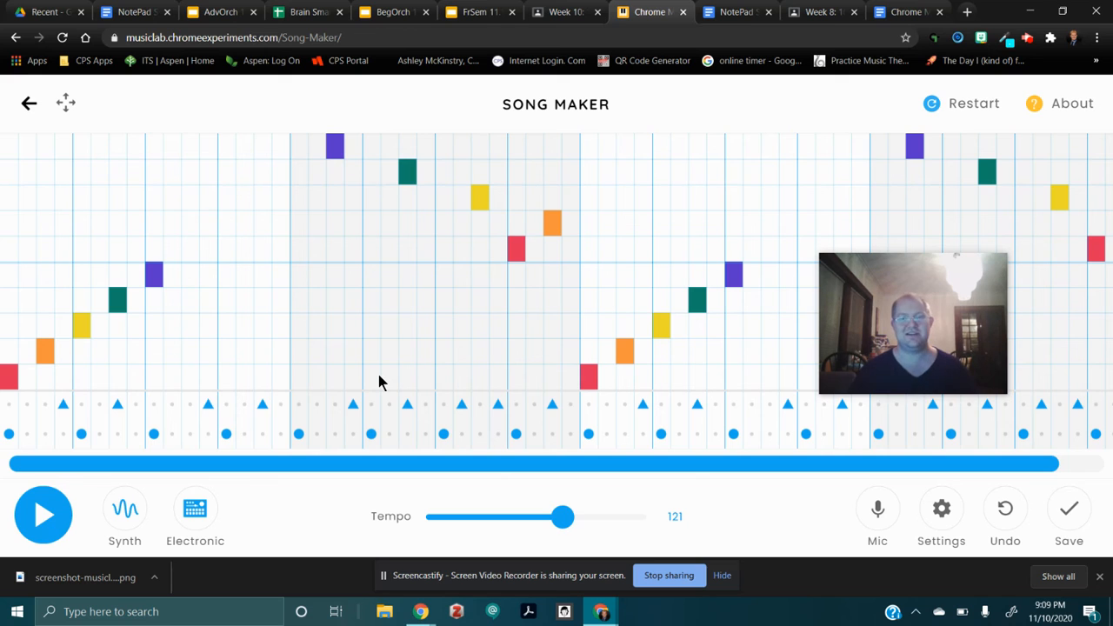
# Save the song and copy its share link.
pyautogui.moveTo(950, 336); pyautogui.dragTo(396, 305)
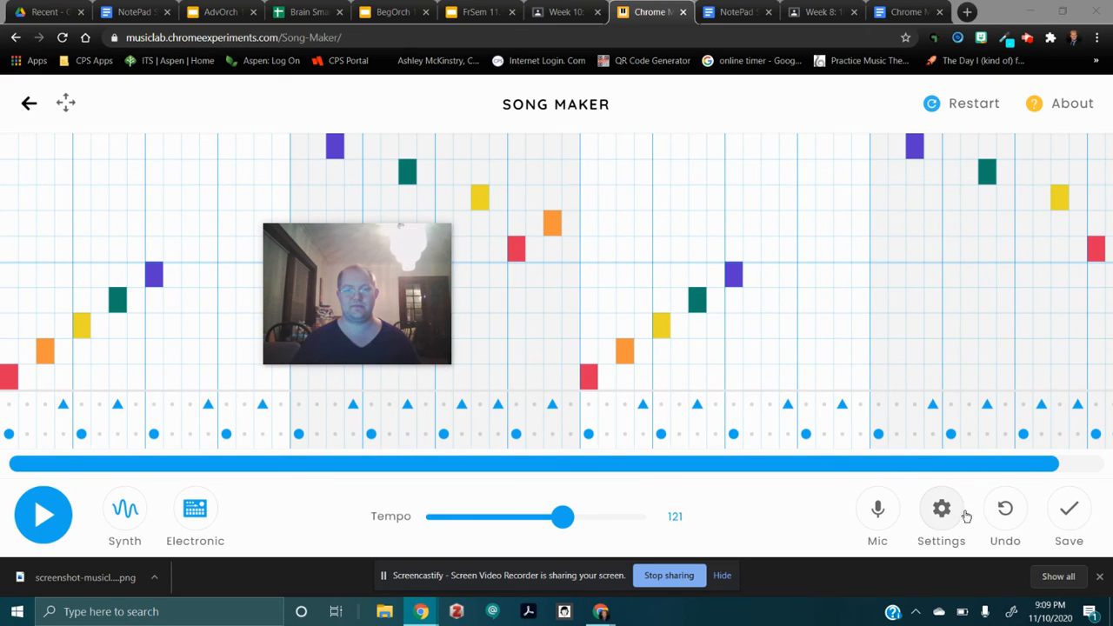
pyautogui.click(1074, 513)
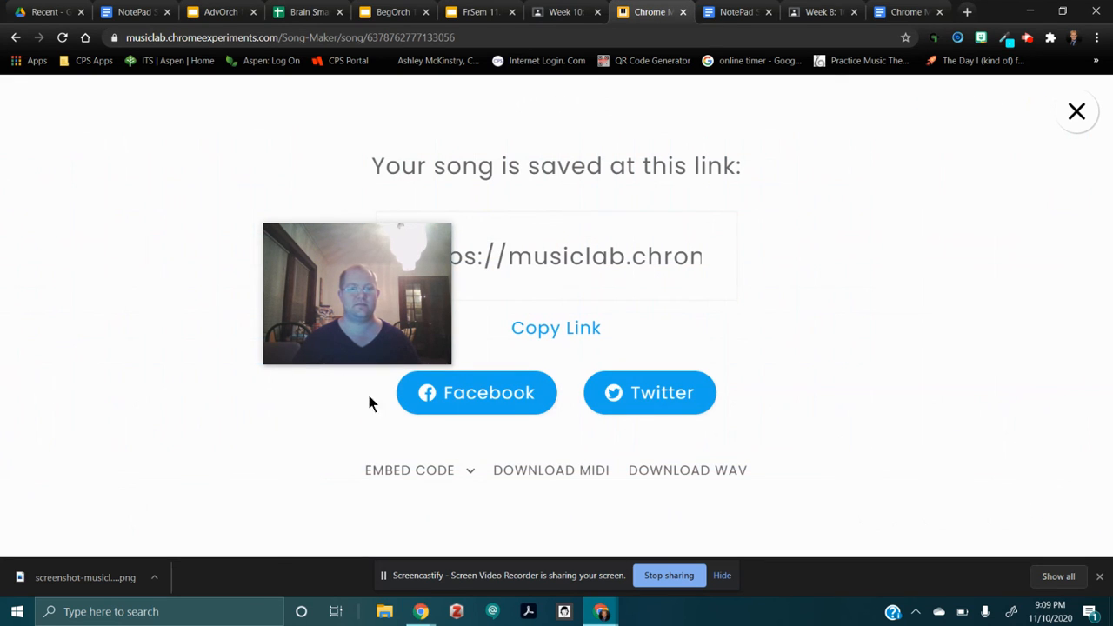
pyautogui.moveTo(294, 302); pyautogui.dragTo(151, 345)
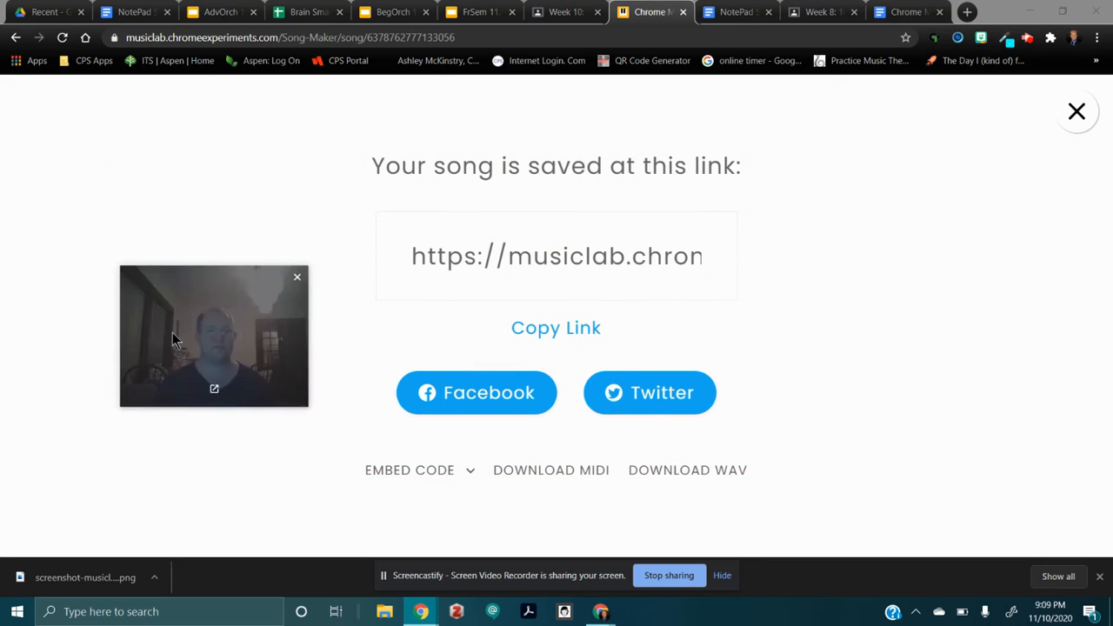
pyautogui.click(572, 335)
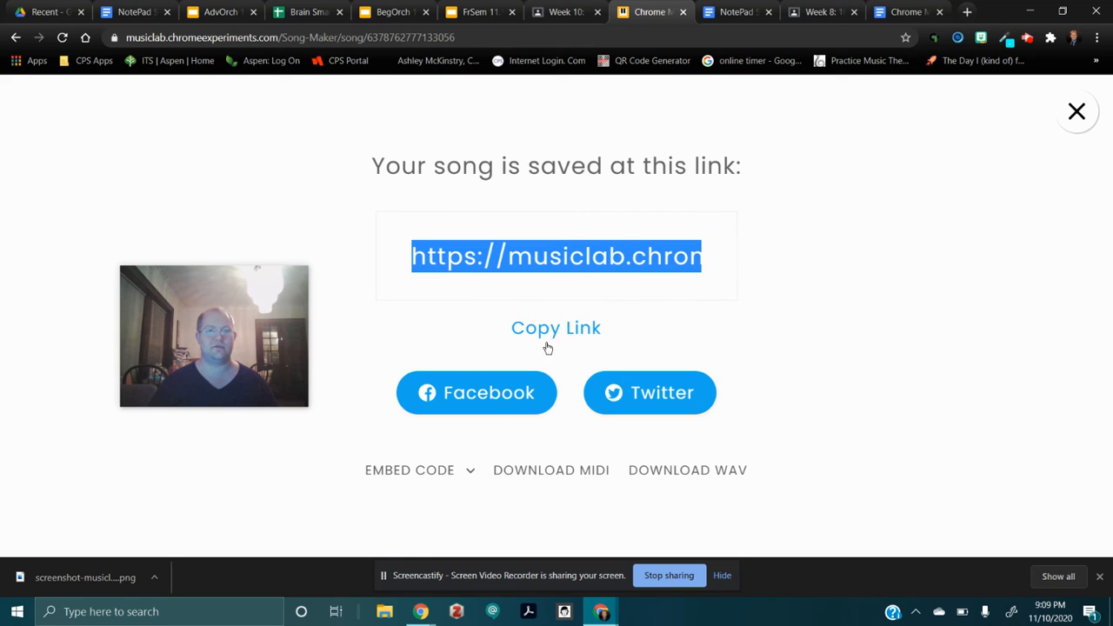
# Switch to the Week 10 assignment in Google Classroom to review the composition and submission instructions.
pyautogui.click(824, 12)
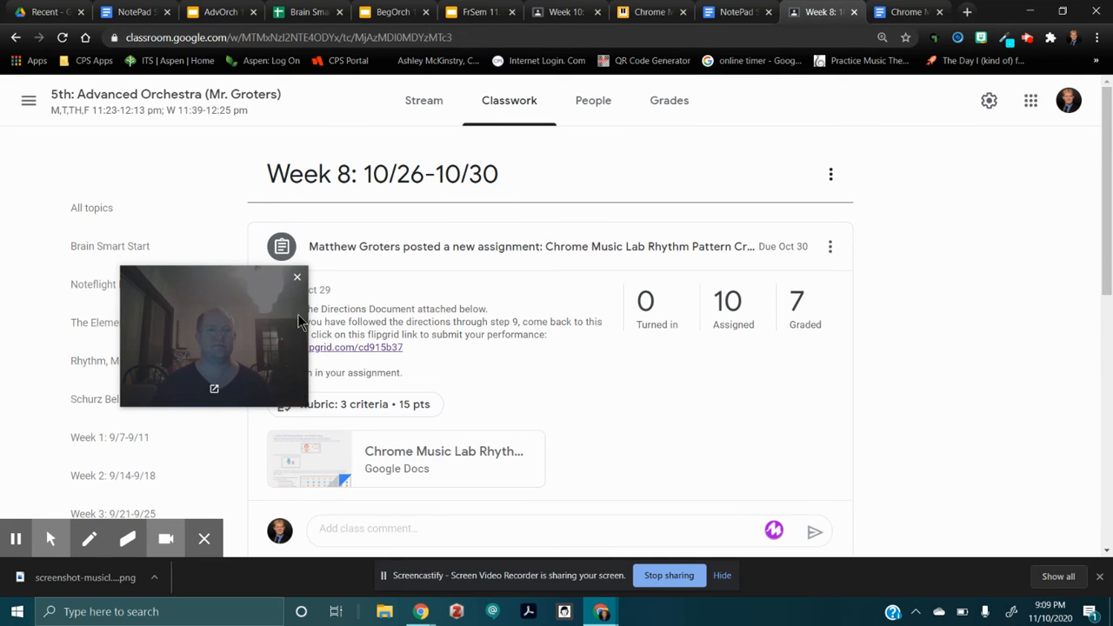
pyautogui.moveTo(209, 304); pyautogui.dragTo(939, 238)
pyautogui.click(565, 12)
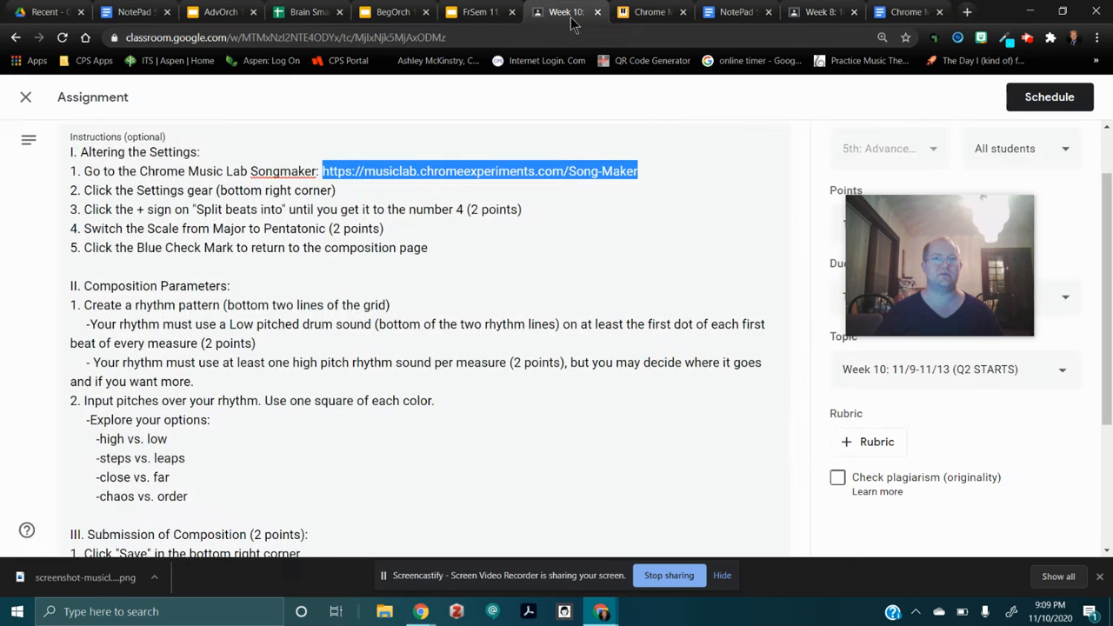
pyautogui.moveTo(947, 243); pyautogui.dragTo(540, 258)
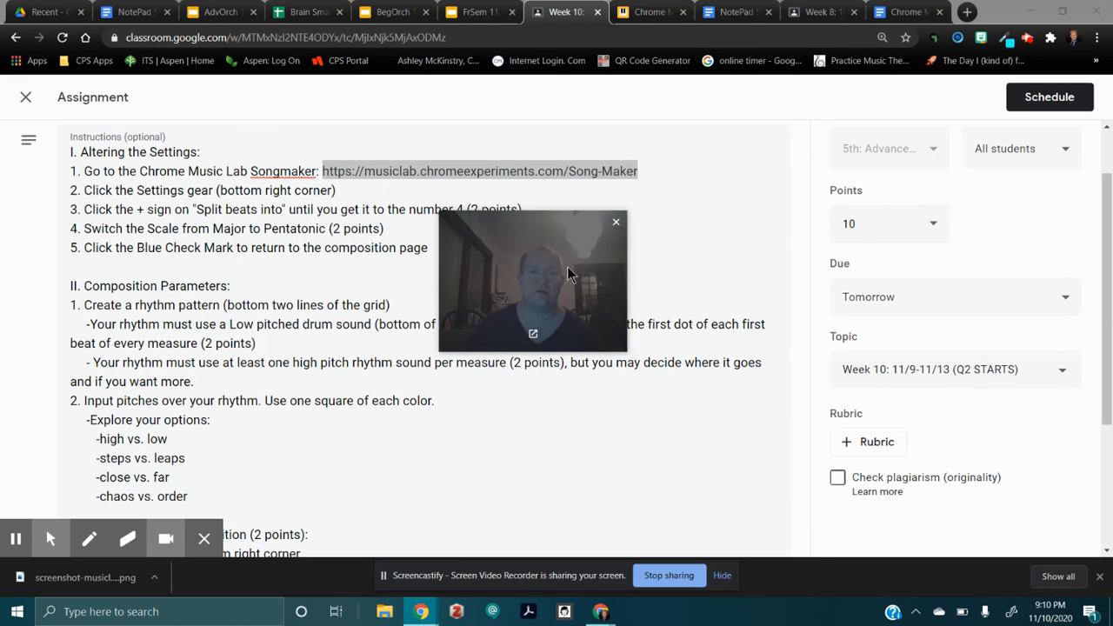
pyautogui.moveTo(547, 273); pyautogui.dragTo(580, 286)
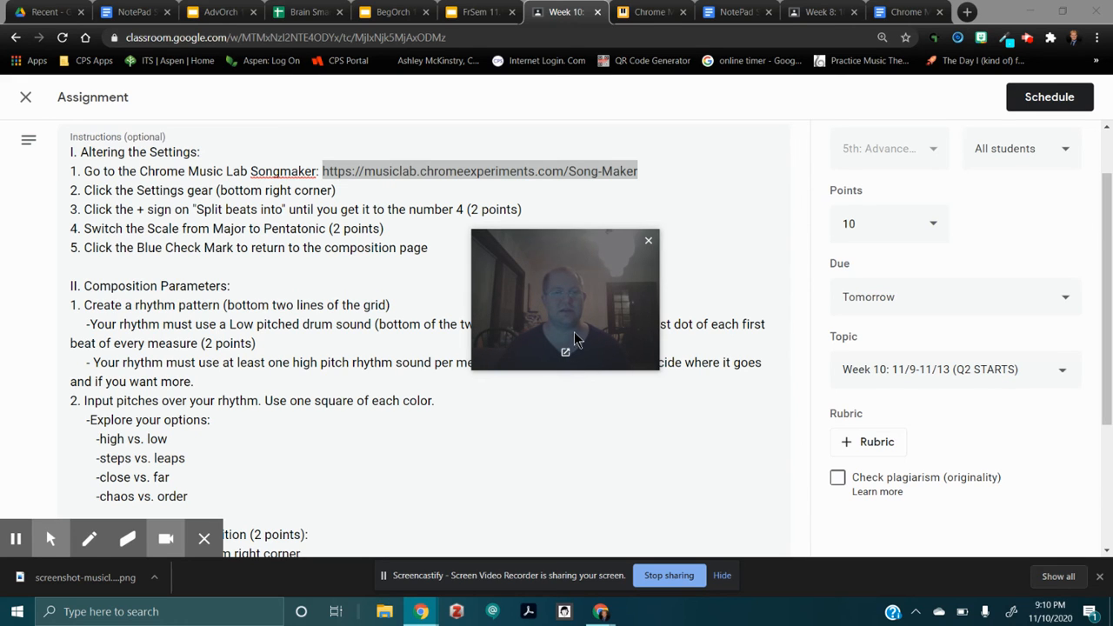
pyautogui.moveTo(583, 292); pyautogui.dragTo(733, 319)
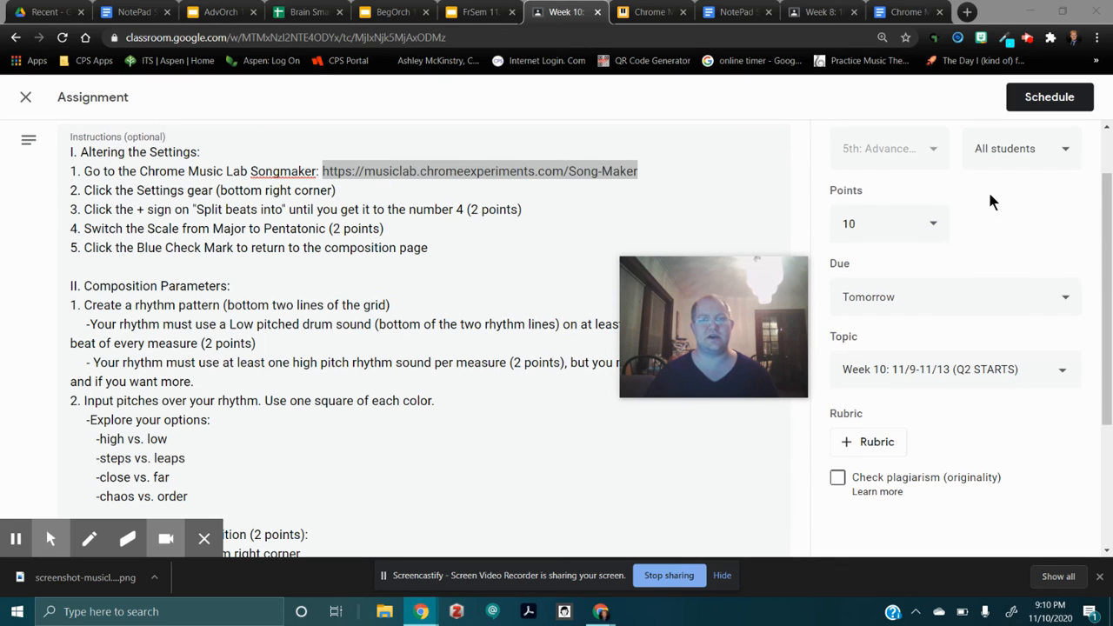
pyautogui.moveTo(769, 316); pyautogui.dragTo(736, 337)
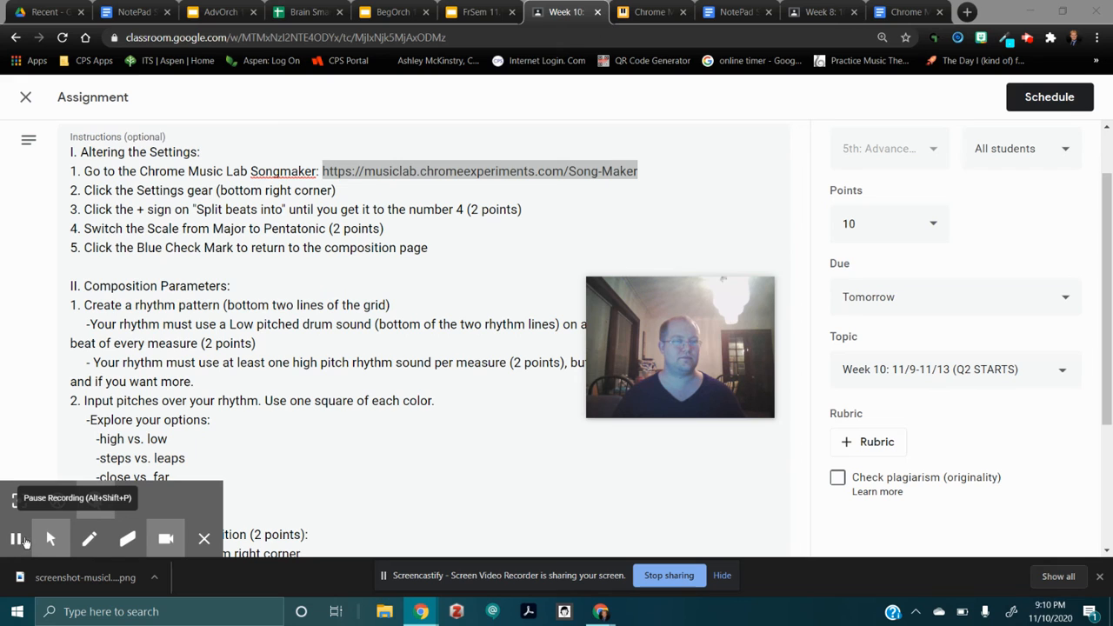
pyautogui.moveTo(671, 341); pyautogui.dragTo(806, 346)
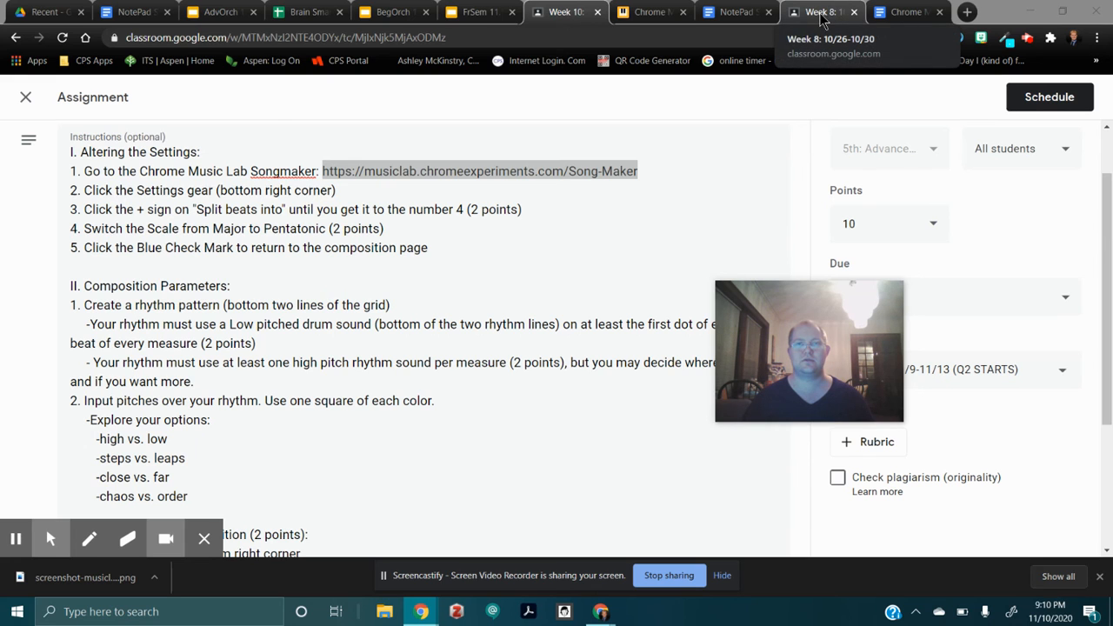
# Return to the saved song in Song Maker and close the share-link dialog to show the composition grid.
pyautogui.click(652, 12)
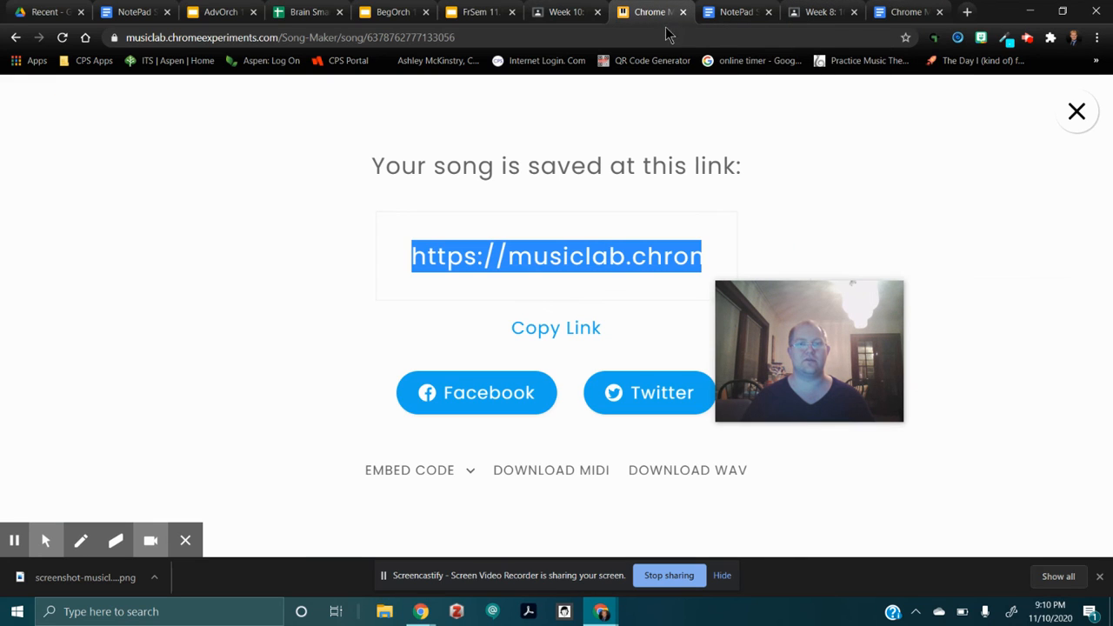
pyautogui.click(1075, 111)
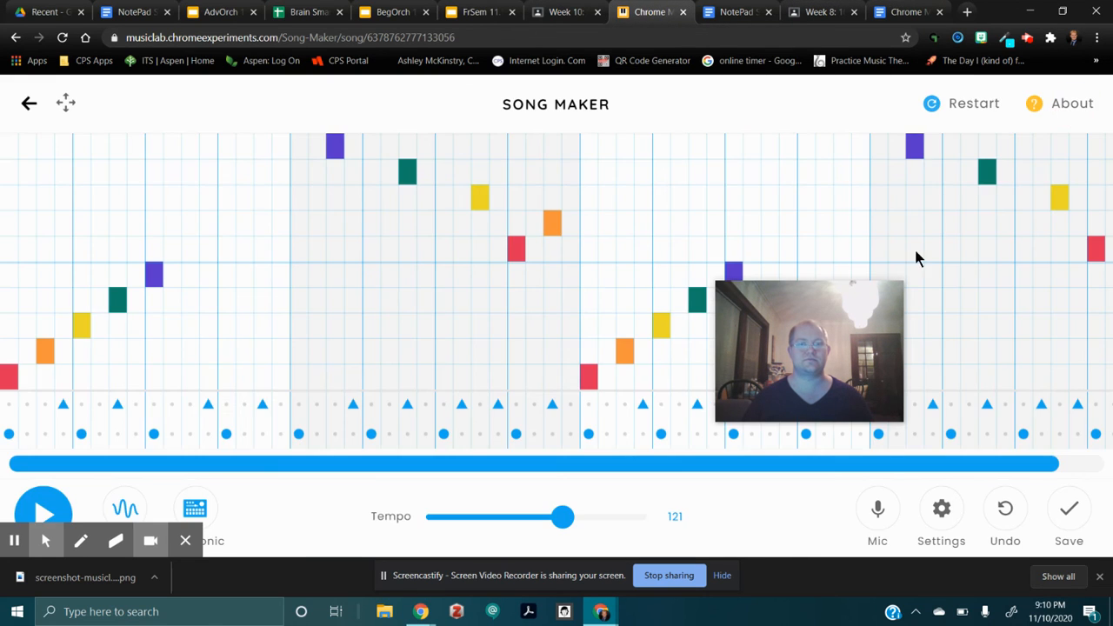
pyautogui.moveTo(865, 335); pyautogui.dragTo(956, 251)
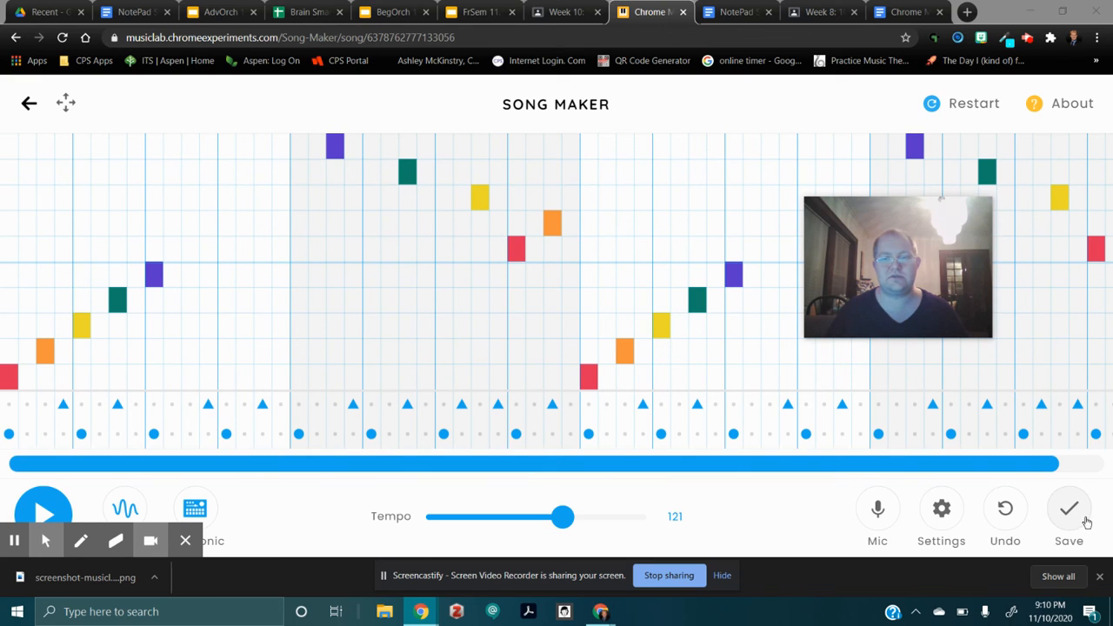
pyautogui.moveTo(954, 272)
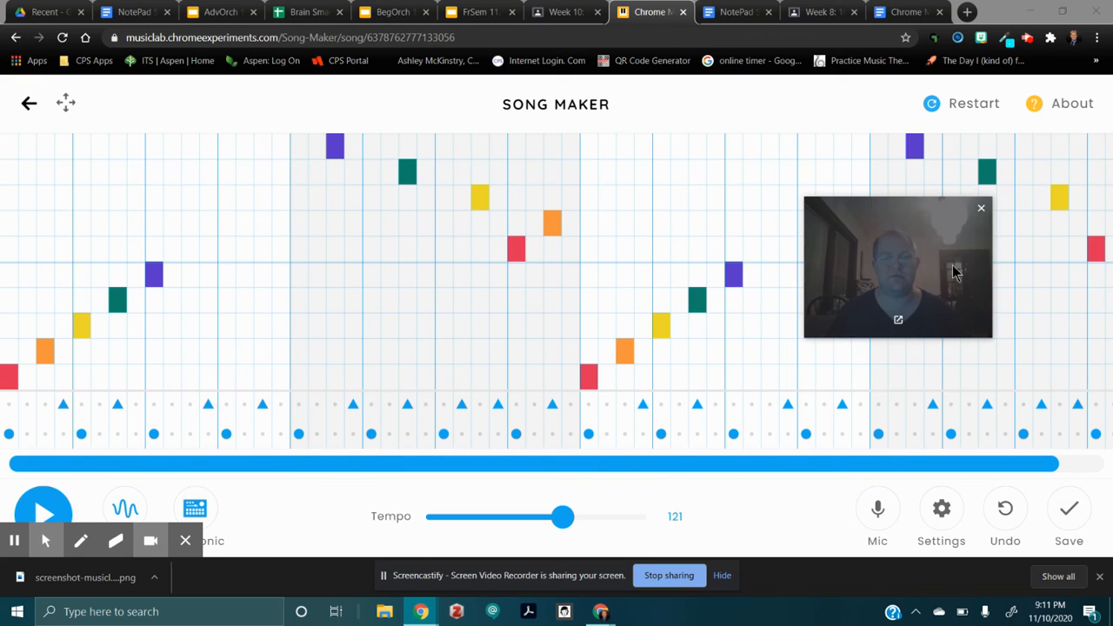
pyautogui.moveTo(926, 259); pyautogui.dragTo(917, 262)
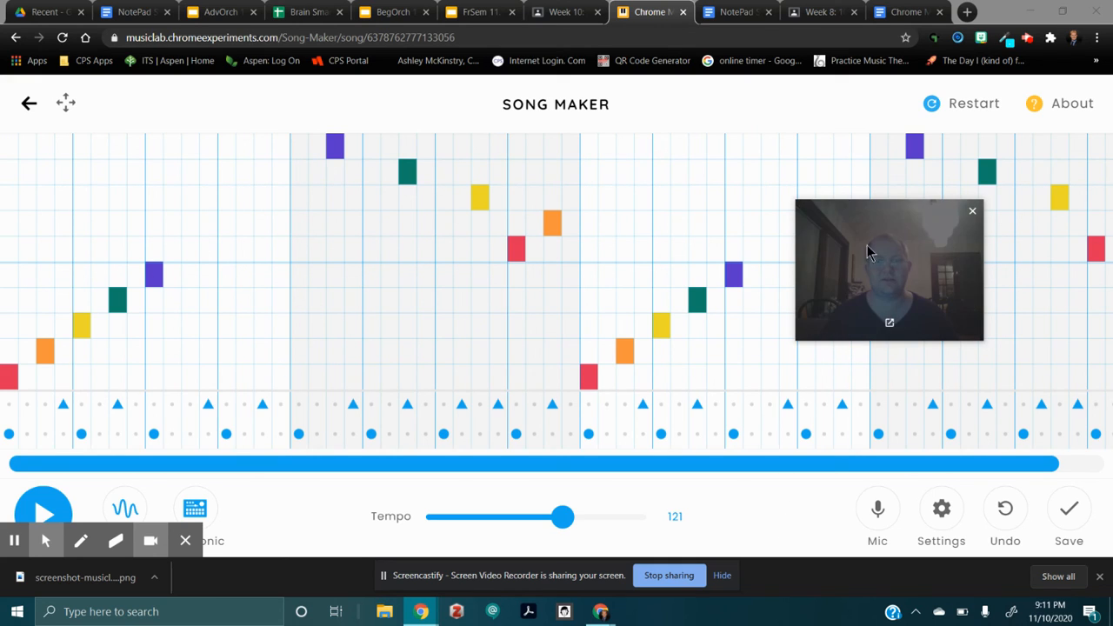
# Switch back to the Week 10 assignment in Google Classroom and review the Submission of Composition instructions.
pyautogui.click(565, 12)
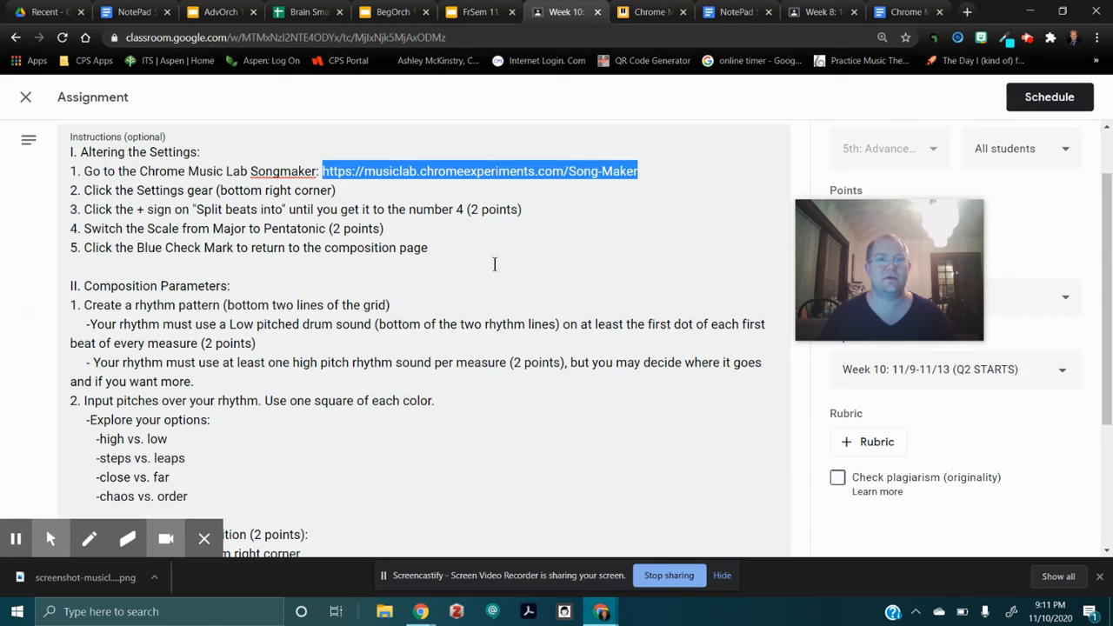
pyautogui.scroll(-3, 316, 304)
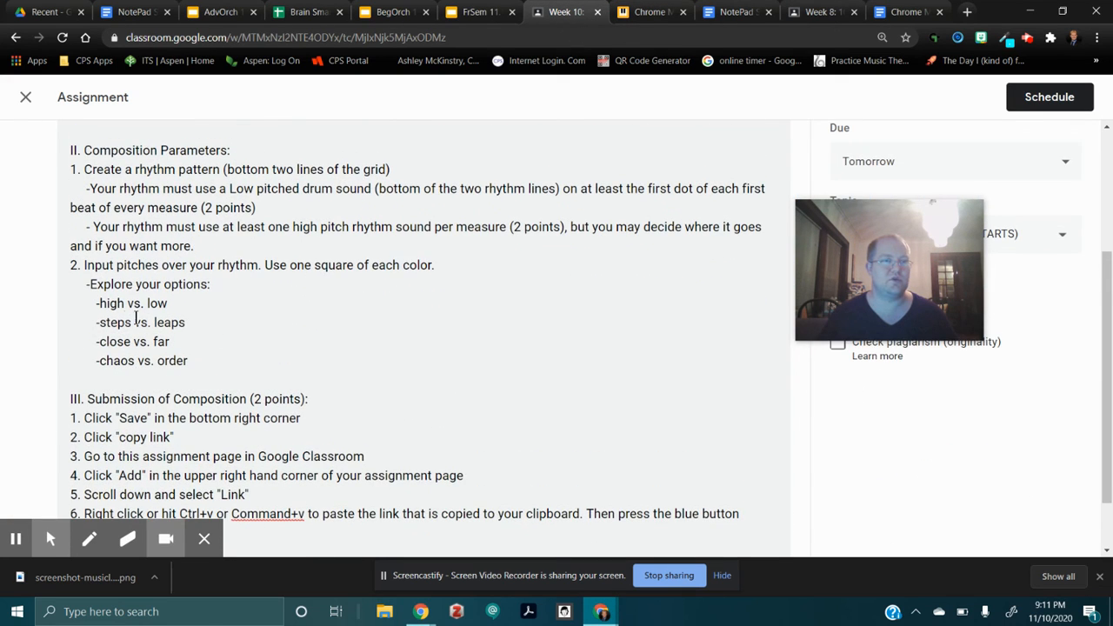